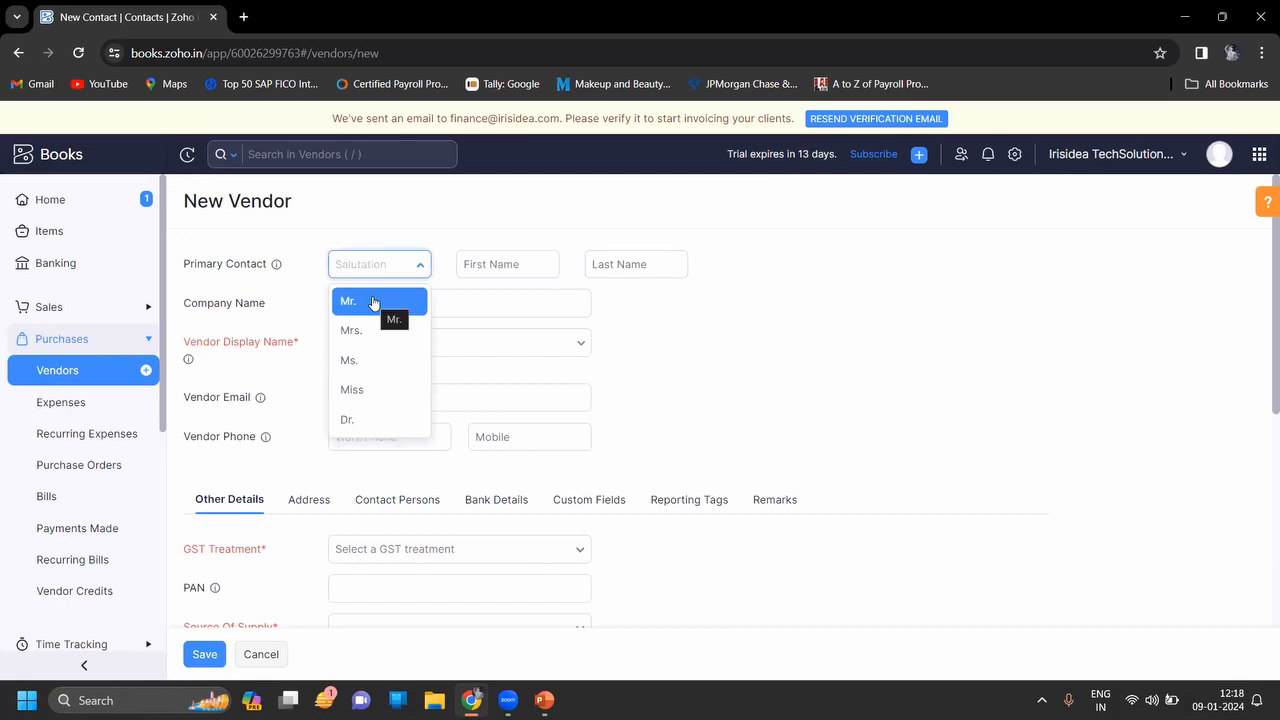
# Choose Mr. as the primary contact's salutation and move to the first-name field
pyautogui.click(372, 301)
pyautogui.click(523, 260)
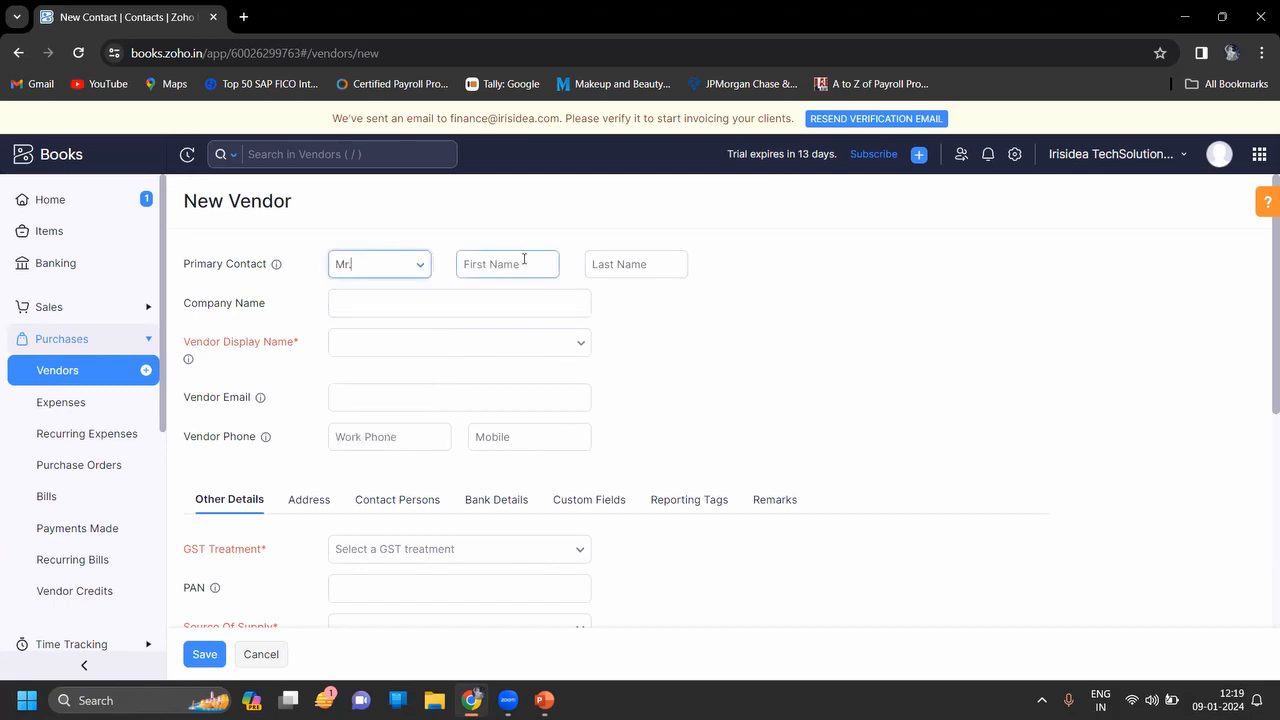
# Enter the contact's first and last name and company name Scholarnest Technologies Private Limited
pyautogui.write('kISLAY')
pyautogui.press('BackSpace')
pyautogui.press('BackSpace')
pyautogui.press('BackSpace')
pyautogui.press('BackSpace')
pyautogui.press('BackSpace')
pyautogui.press('BackSpace')
pyautogui.press('capslock')
pyautogui.press('Tab')
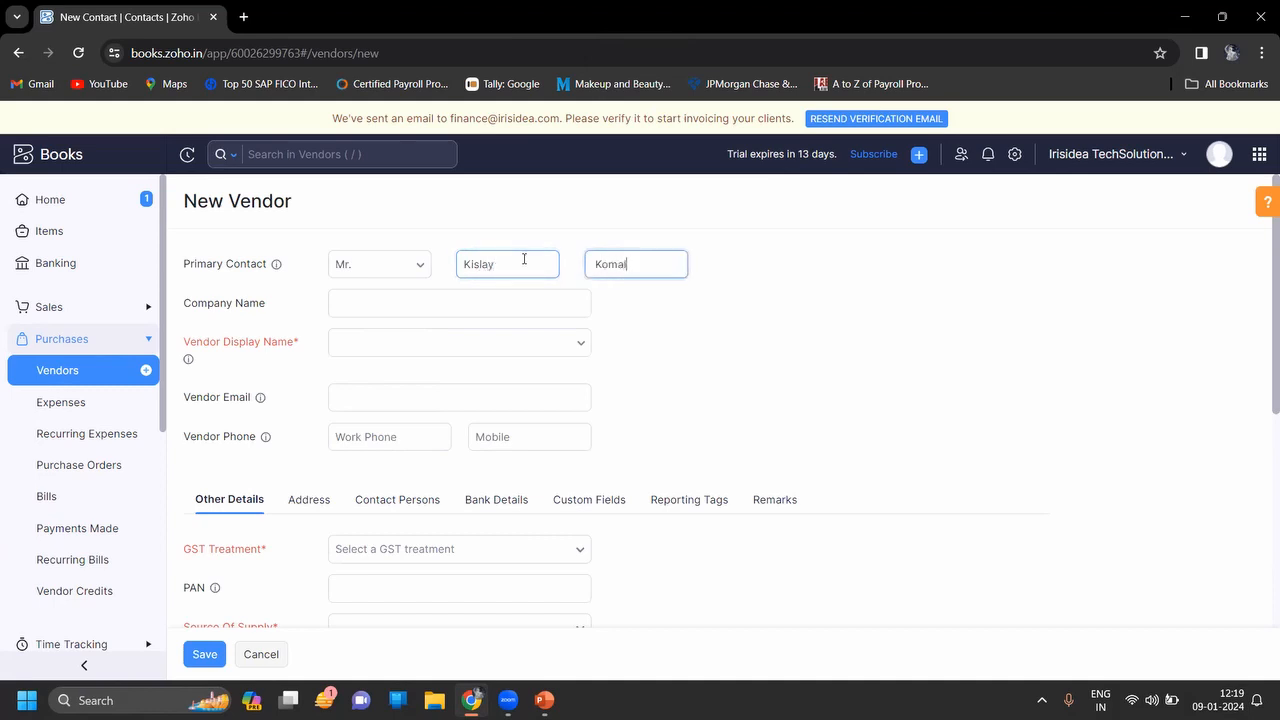
pyautogui.press('Tab')
pyautogui.write('Sch')
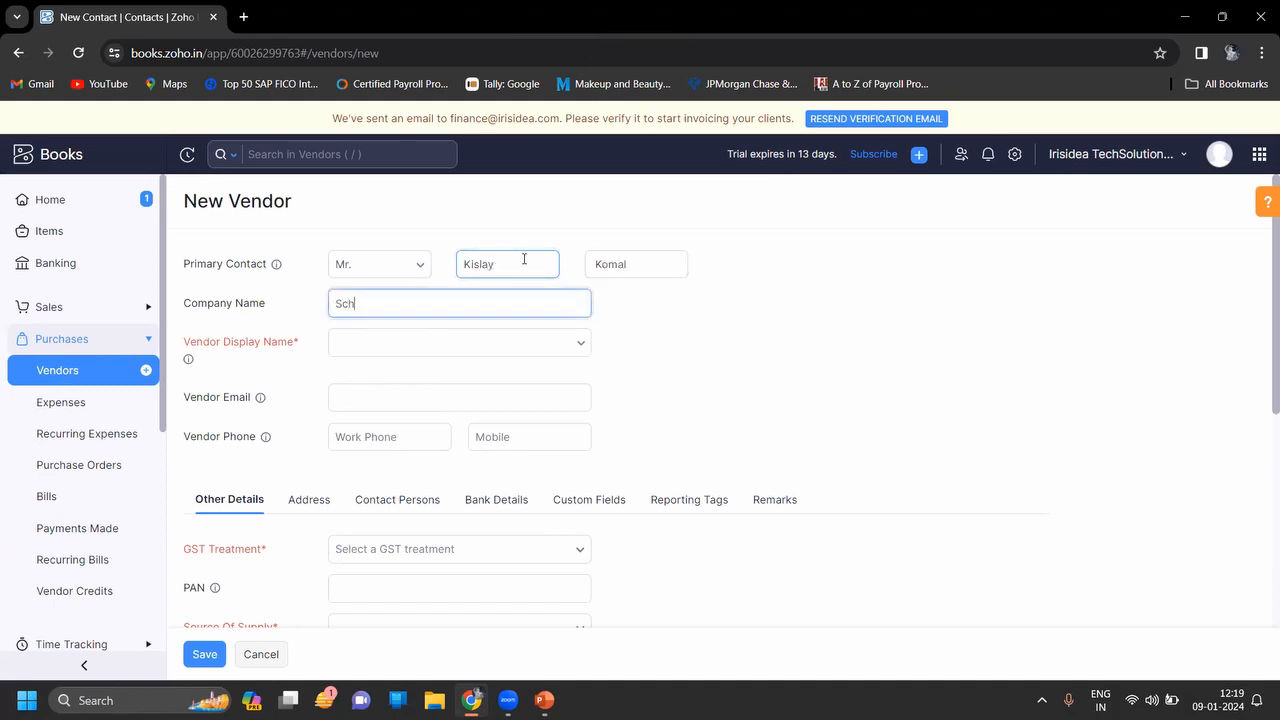
pyautogui.write('olarnest Technologies Private Limi')
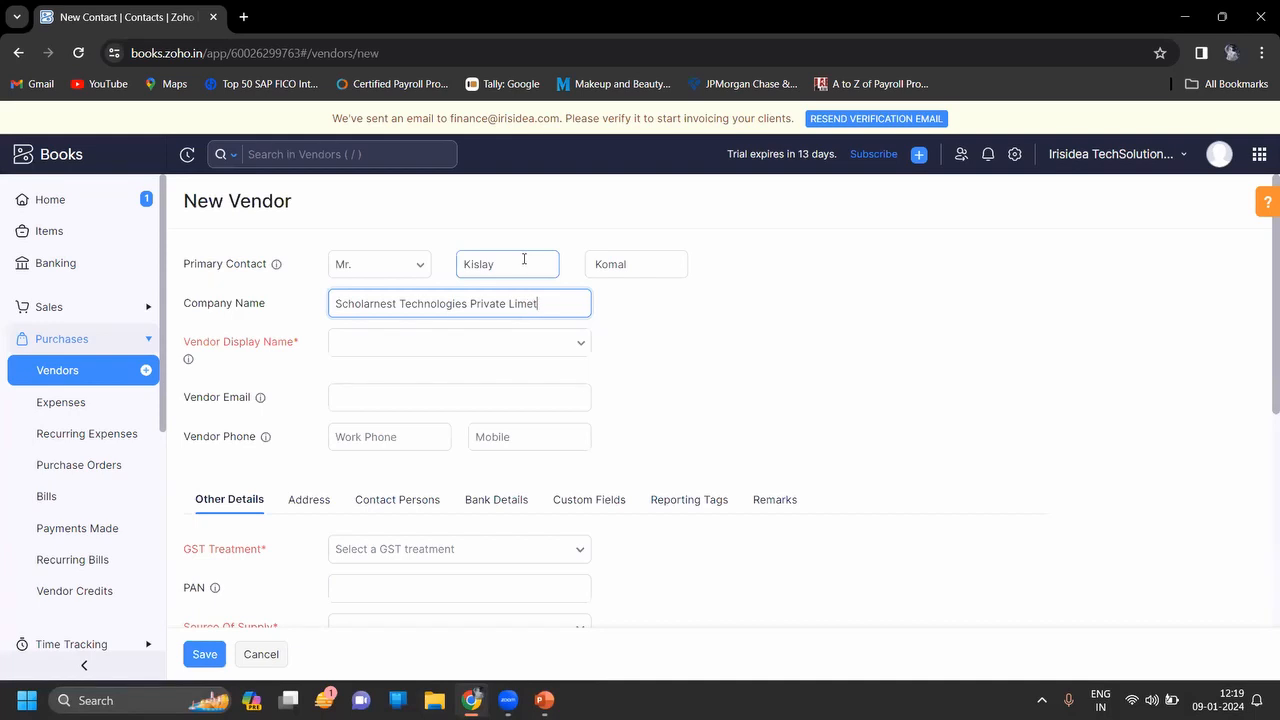
pyautogui.write('ited')
# Use Scholarnest Technologies Private Limited as display name and enter the vendor's email and mobile number
pyautogui.click(505, 345)
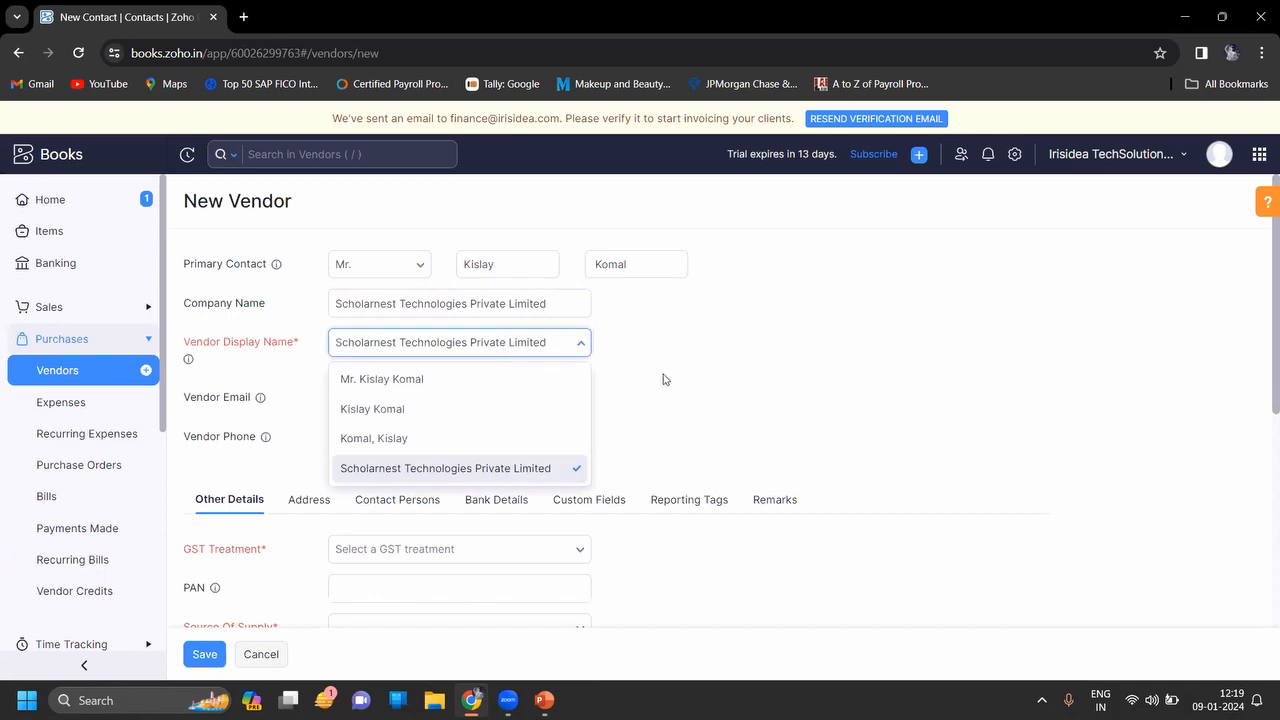
pyautogui.scroll(-1, 663, 375)
pyautogui.click(579, 358)
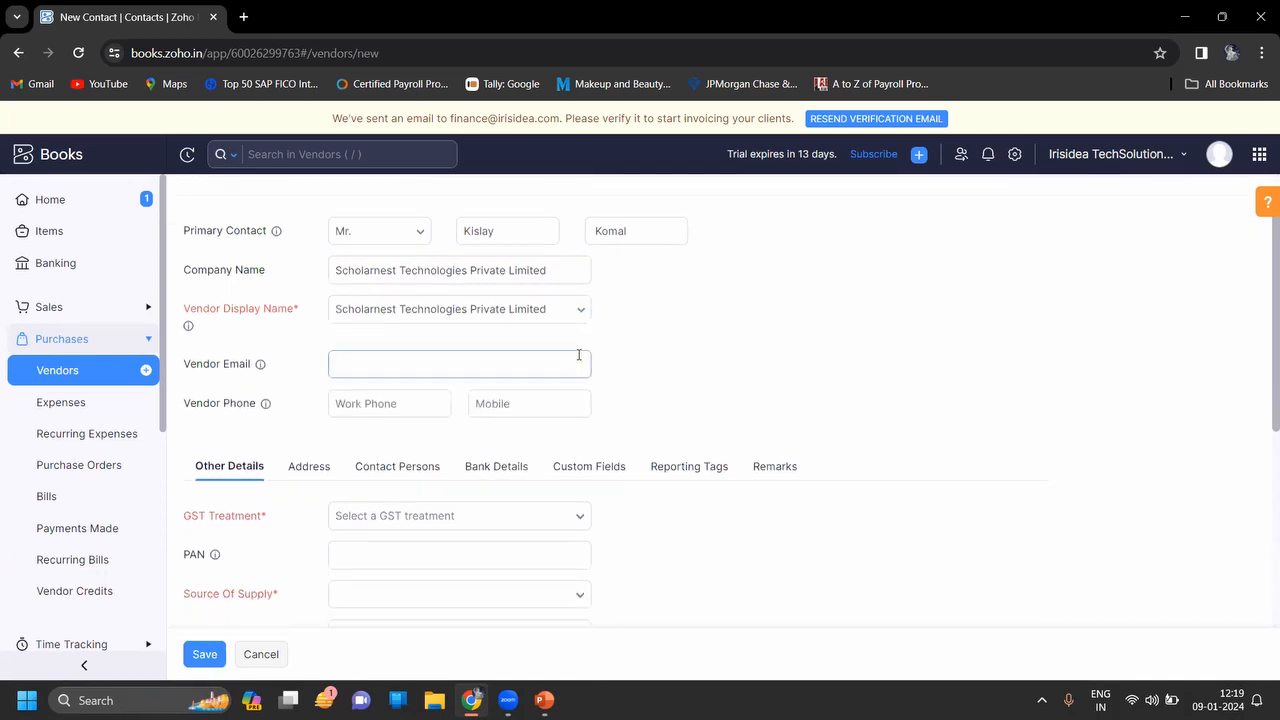
pyautogui.press('Tab')
pyautogui.press('Tab')
pyautogui.write('1234679')
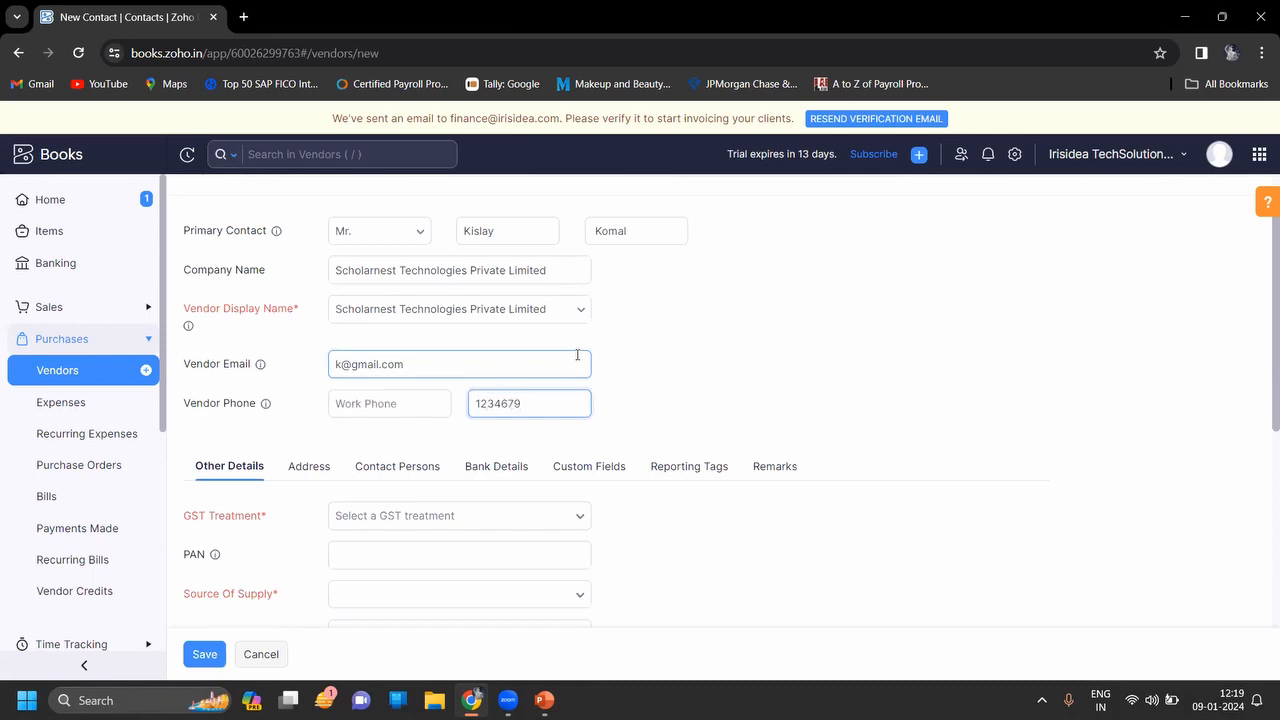
pyautogui.write('58')
pyautogui.click(623, 531)
pyautogui.scroll(-1, 623, 531)
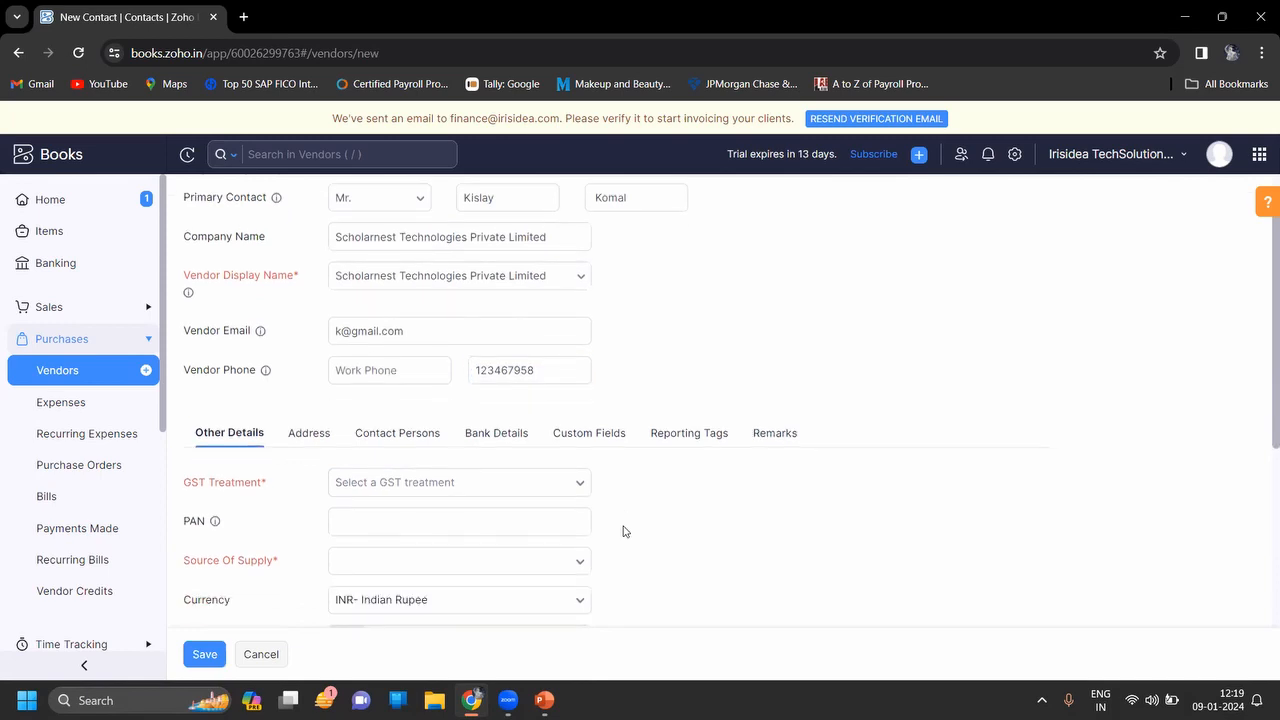
pyautogui.scroll(-2, 623, 531)
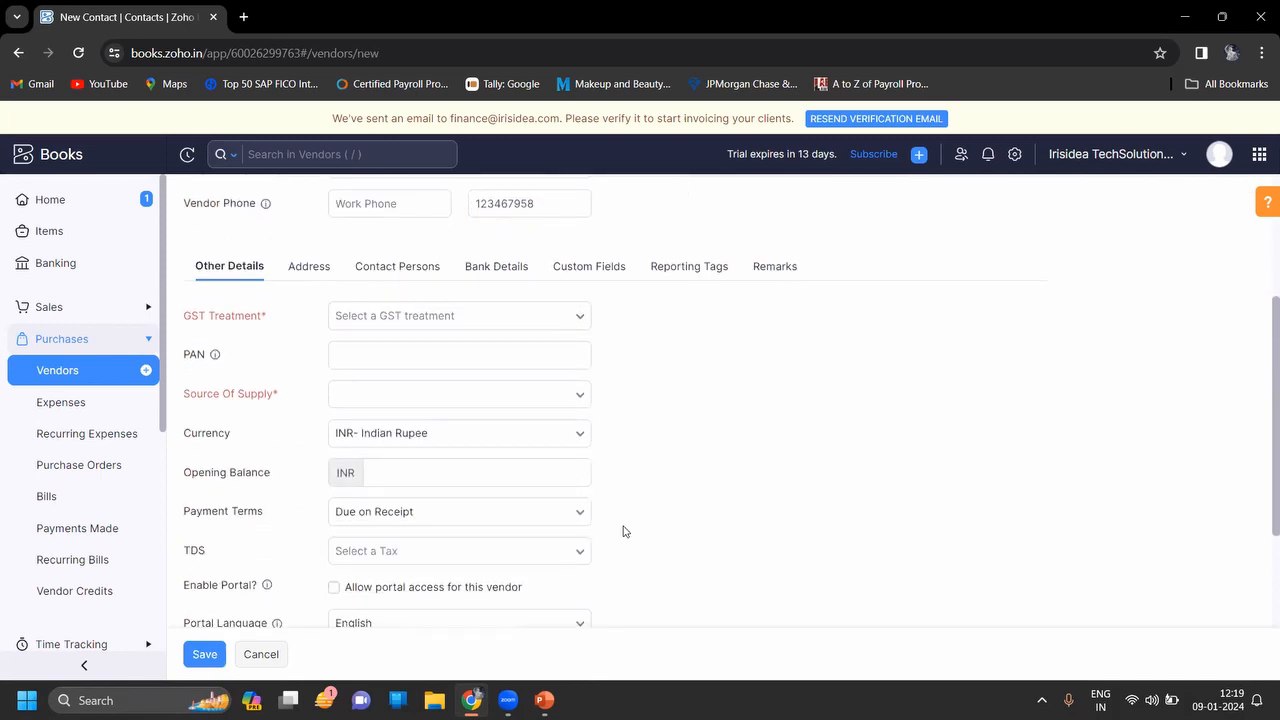
# Set GST treatment to Registered Business - Regular and enter the vendor's GSTIN
pyautogui.click(527, 329)
pyautogui.click(486, 388)
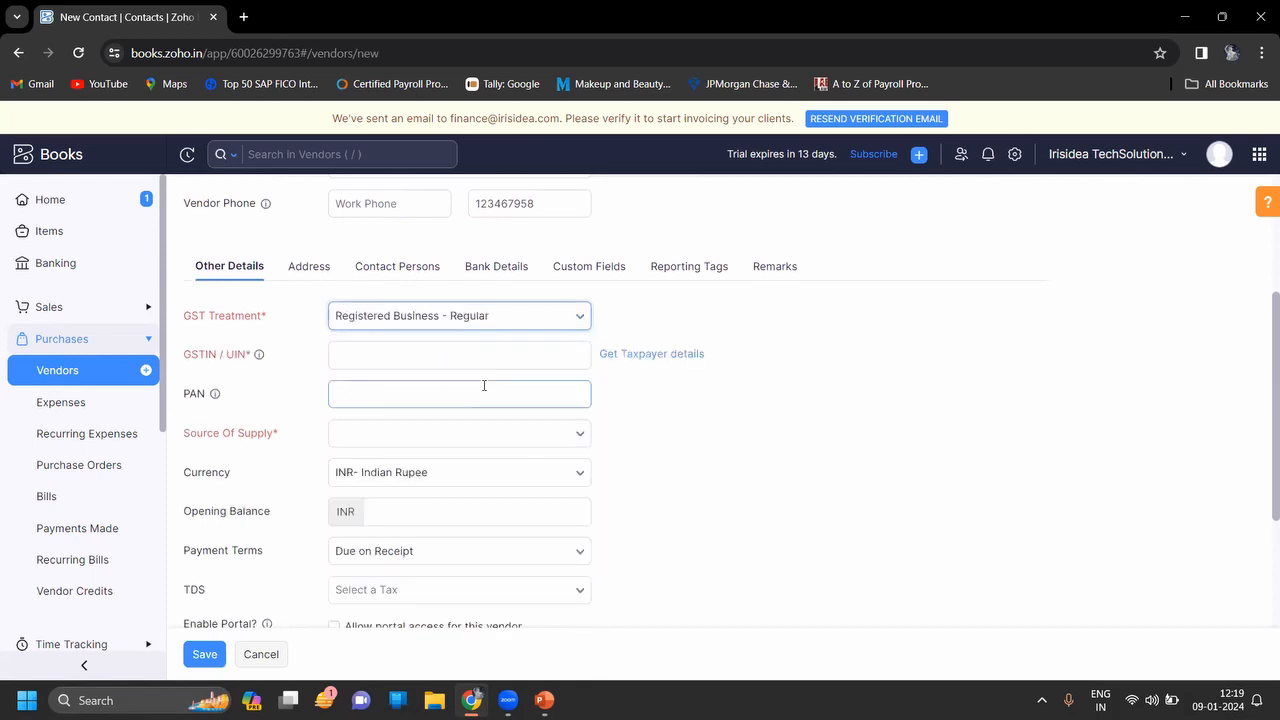
pyautogui.click(500, 362)
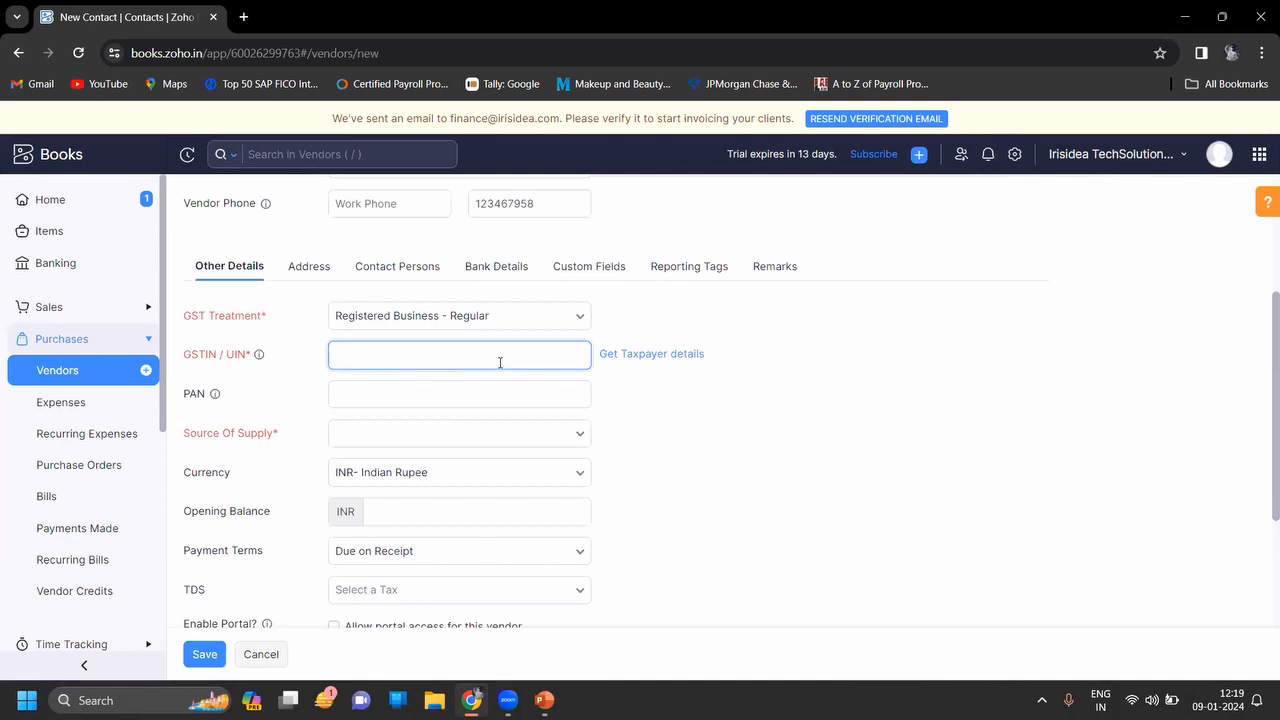
pyautogui.press('capslock')
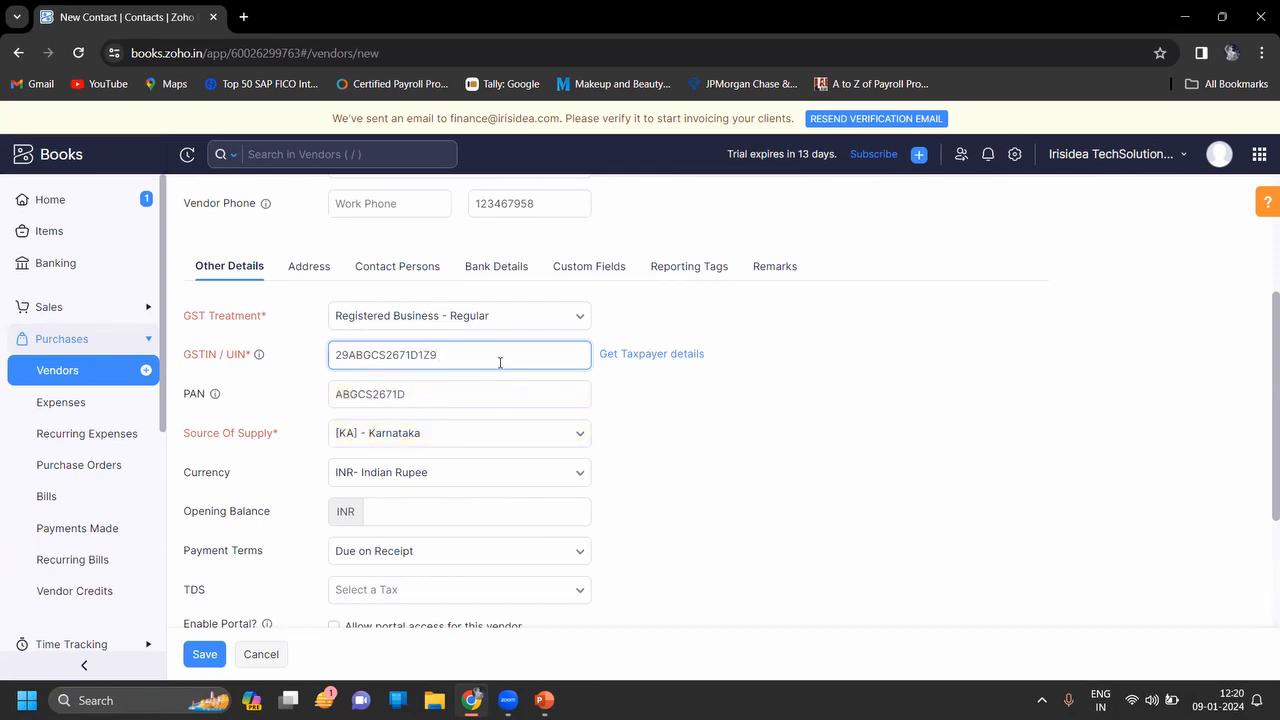
# Scroll down to the TDS field and open the list of TDS rates
pyautogui.click(683, 434)
pyautogui.scroll(-1, 683, 434)
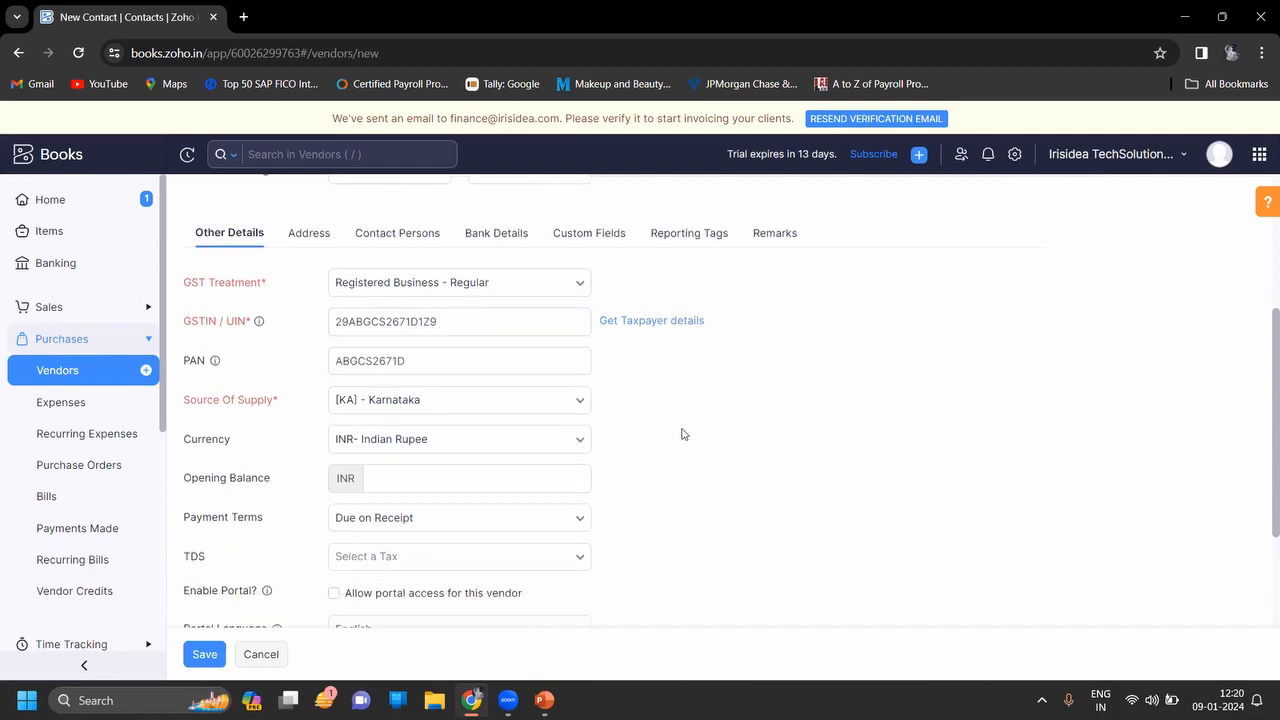
pyautogui.scroll(-1, 683, 434)
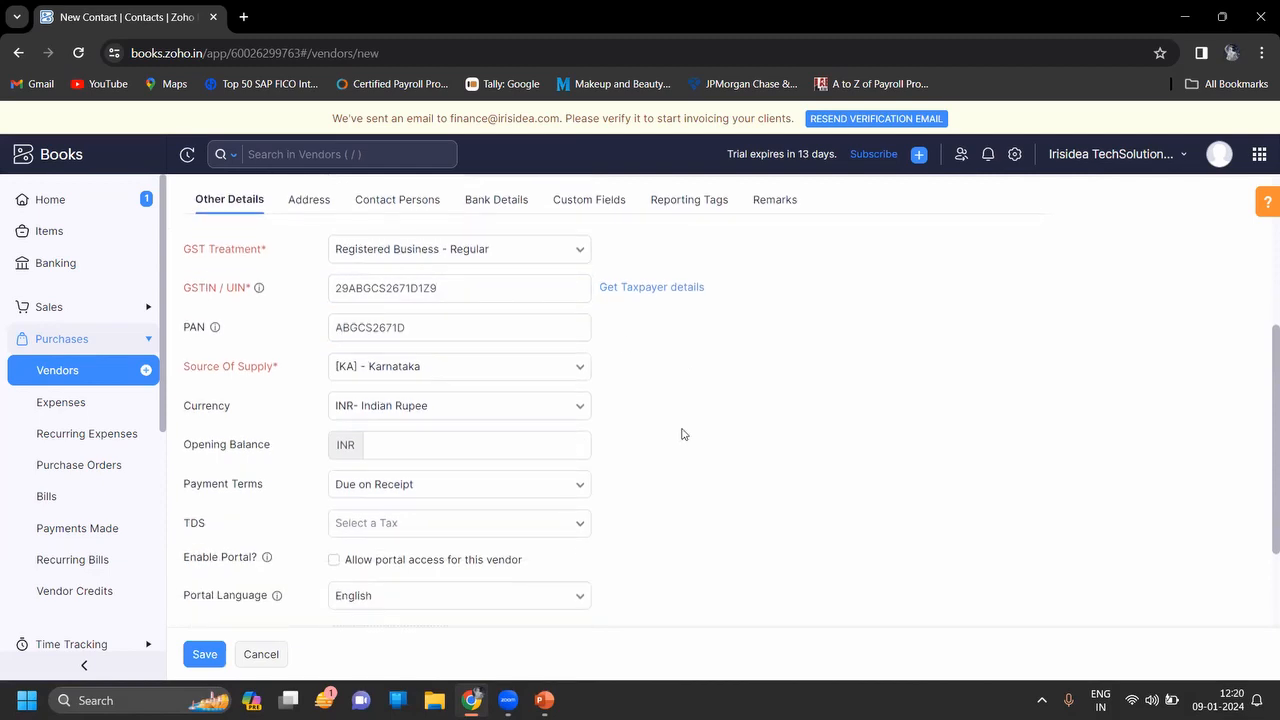
pyautogui.scroll(-1, 683, 434)
pyautogui.scroll(-3, 683, 434)
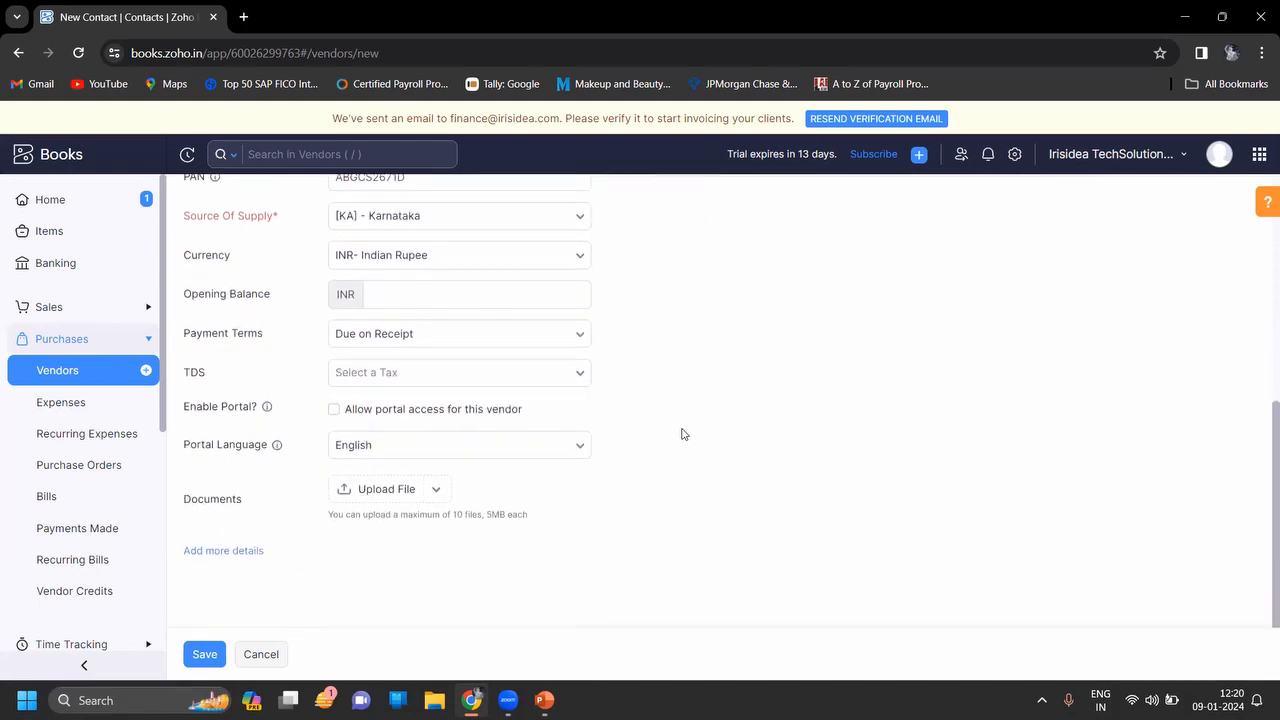
pyautogui.click(548, 384)
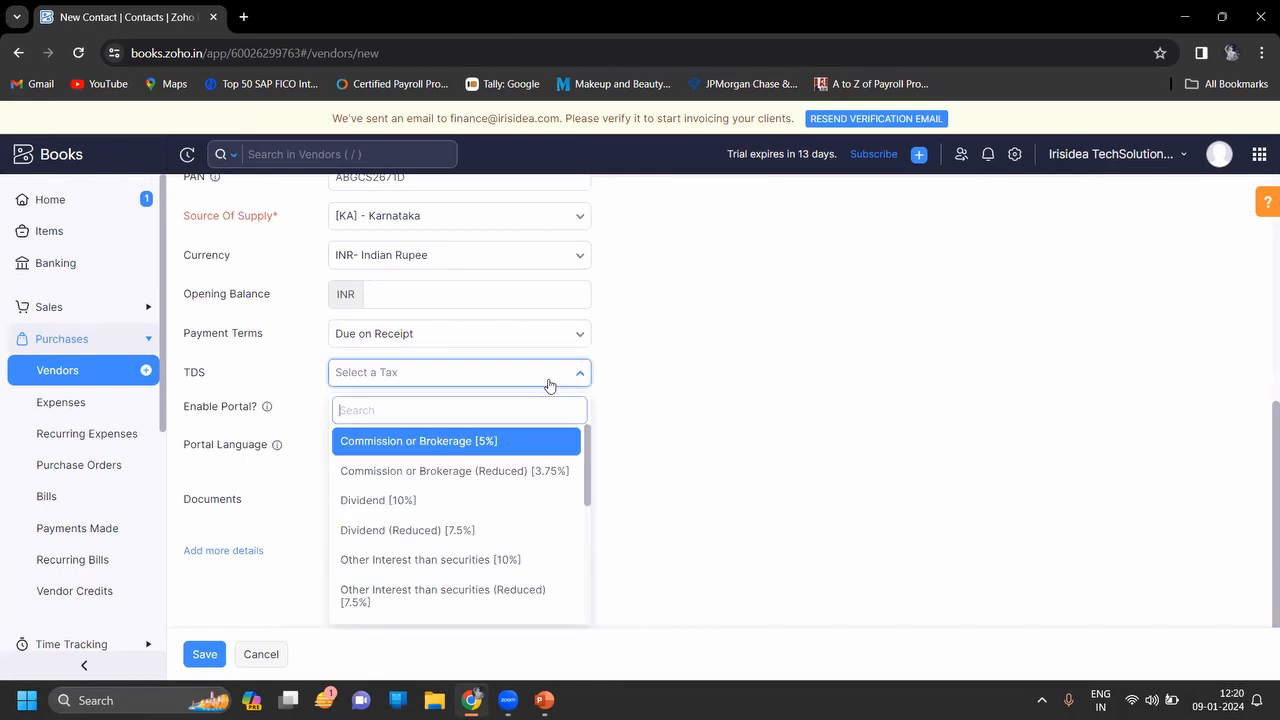
pyautogui.write('T')
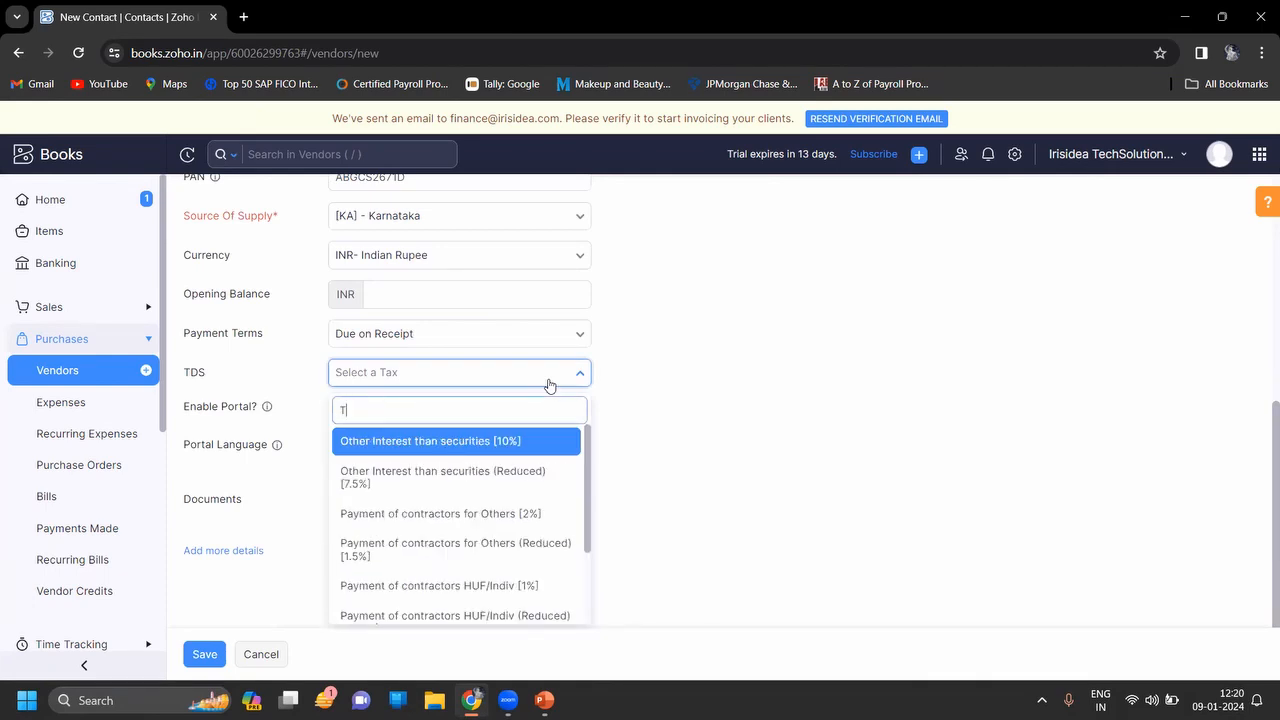
pyautogui.write('DS')
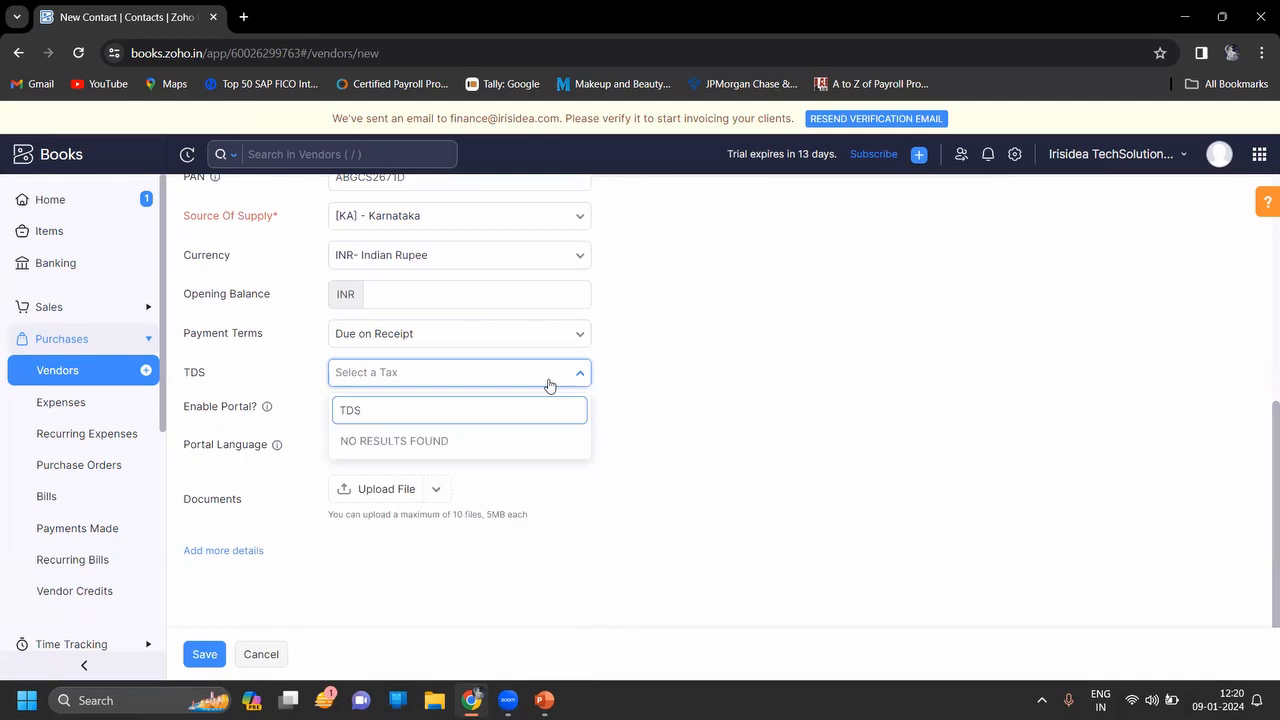
pyautogui.press('BackSpace')
pyautogui.press('BackSpace')
pyautogui.press('BackSpace')
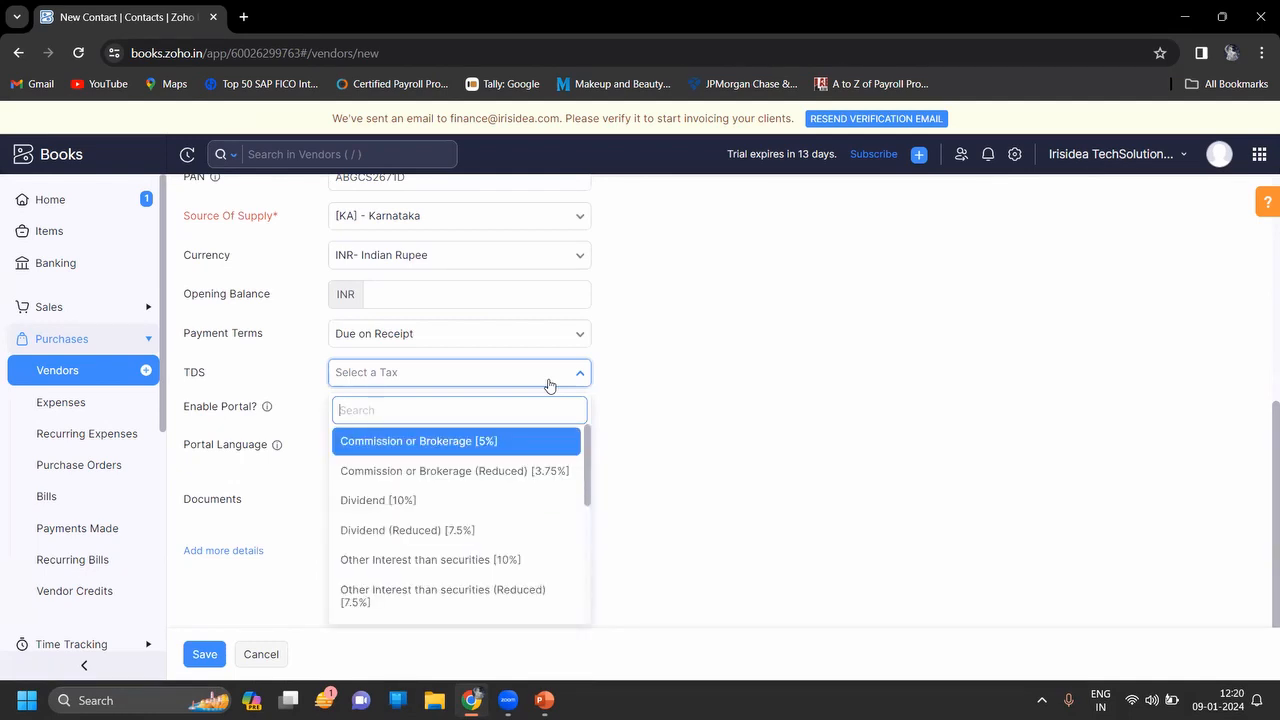
# Select Professional Fees [10%] as the TDS rate and save the vendor
pyautogui.press('Down')
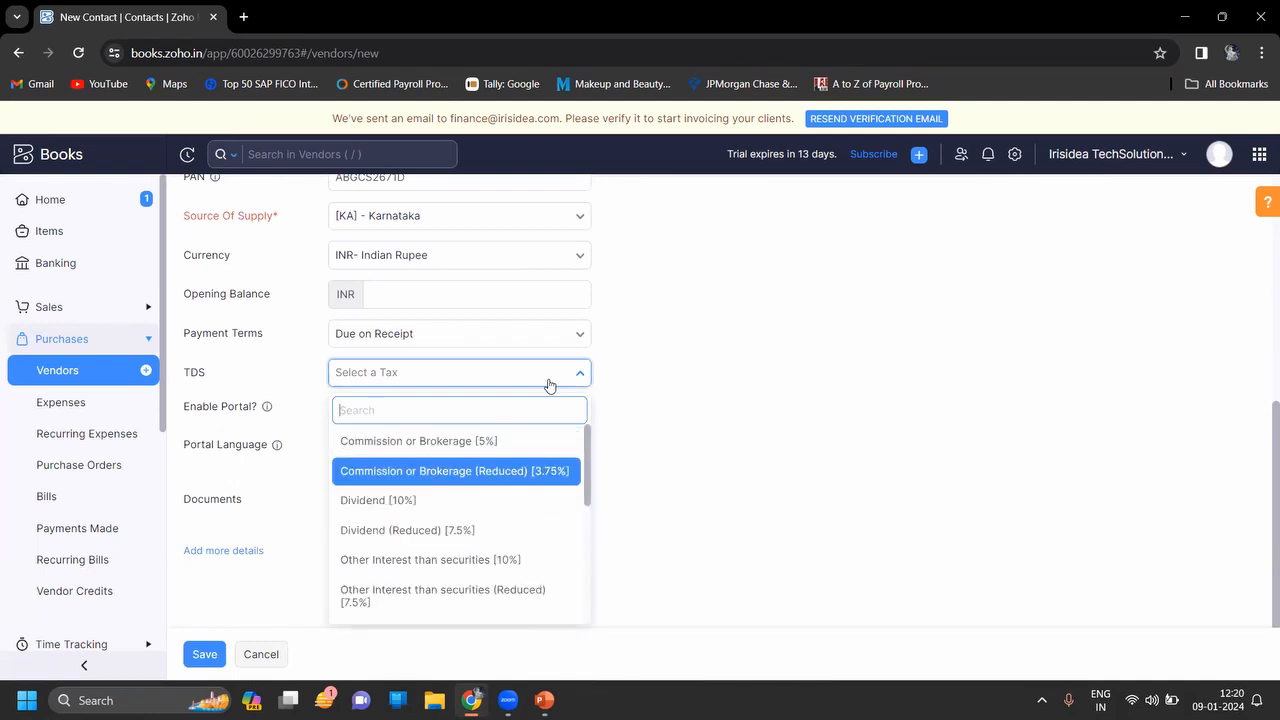
pyautogui.press('Down')
pyautogui.press('Down')
pyautogui.press('Down')
pyautogui.press('Down')
pyautogui.press('Down')
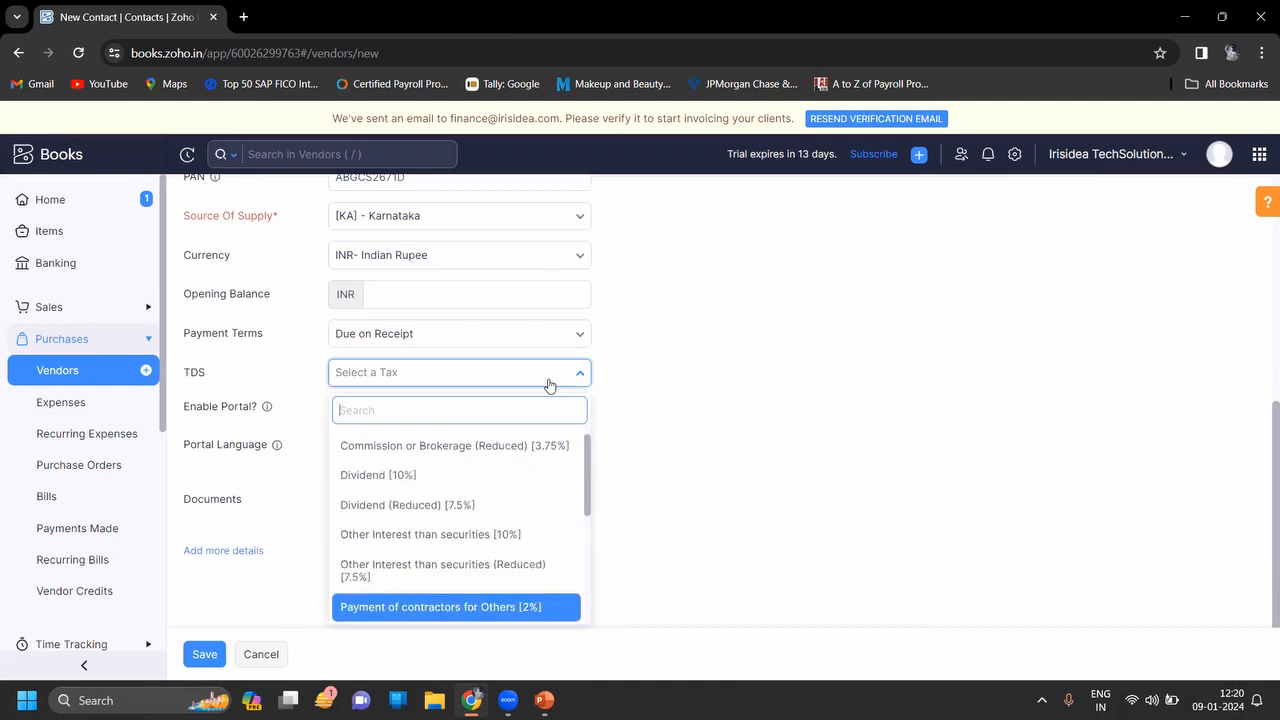
pyautogui.press('Down')
pyautogui.press('Down')
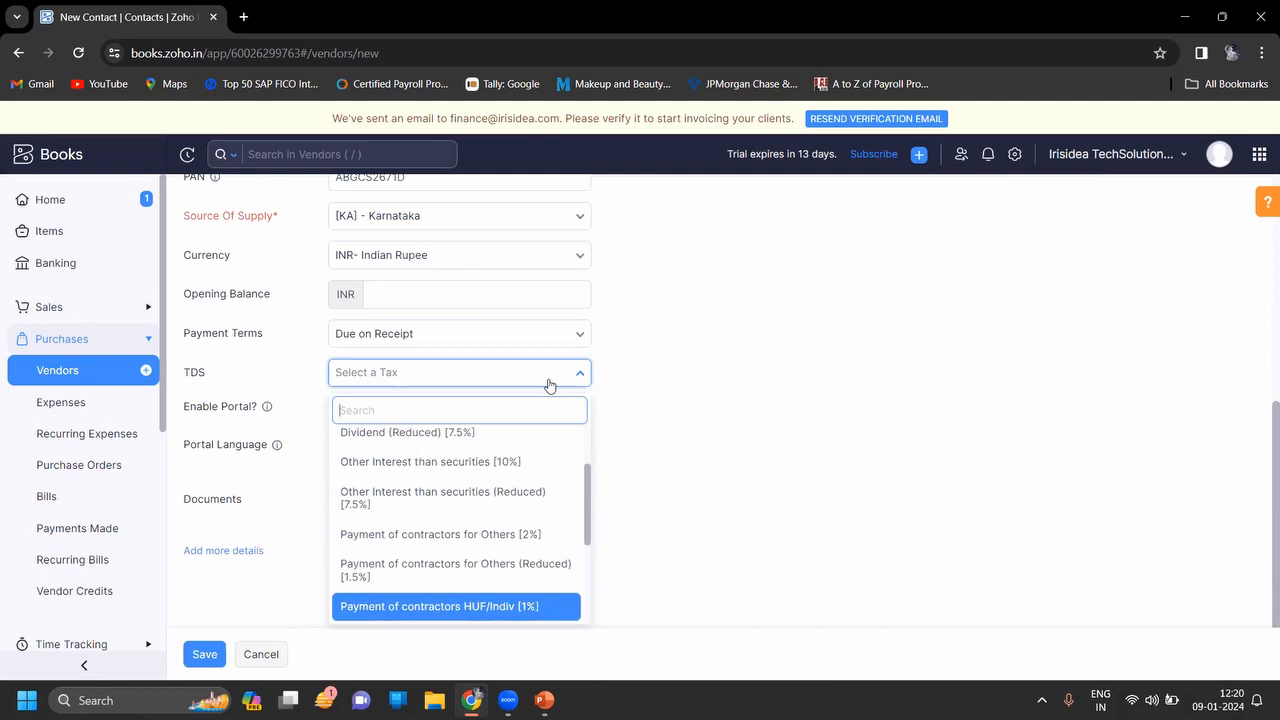
pyautogui.press('Down')
pyautogui.press('Down')
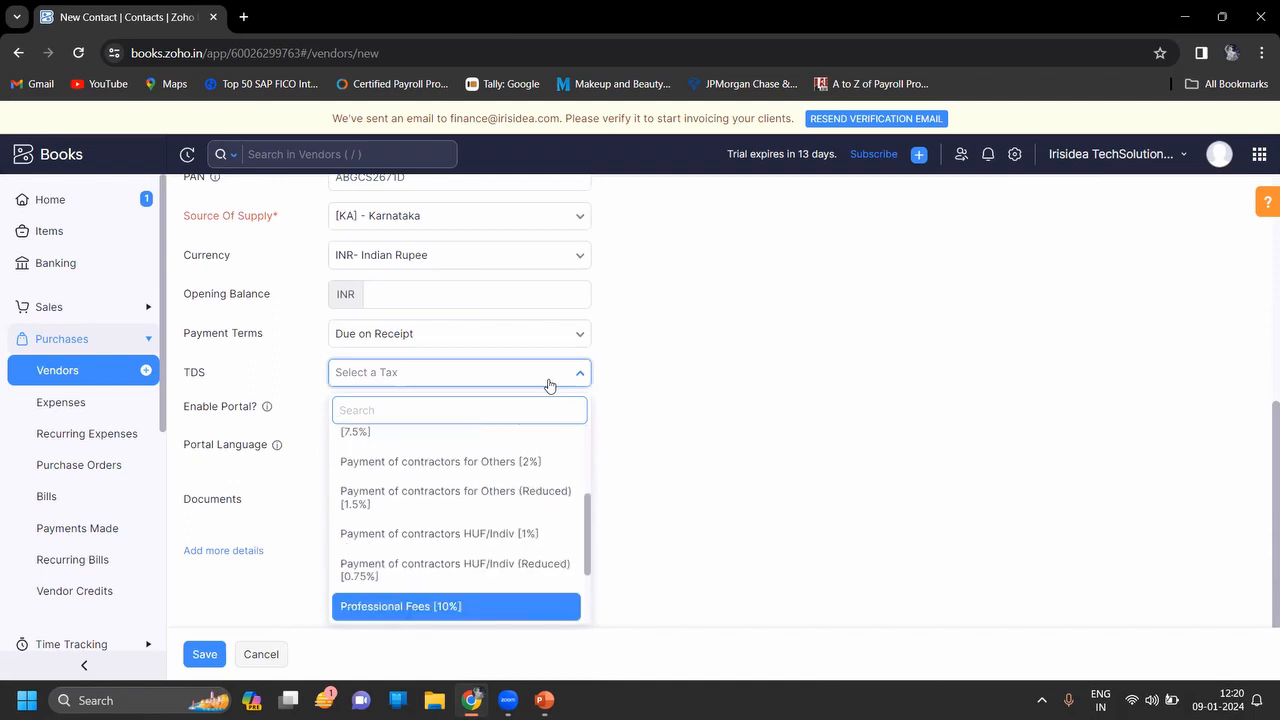
pyautogui.press('Down')
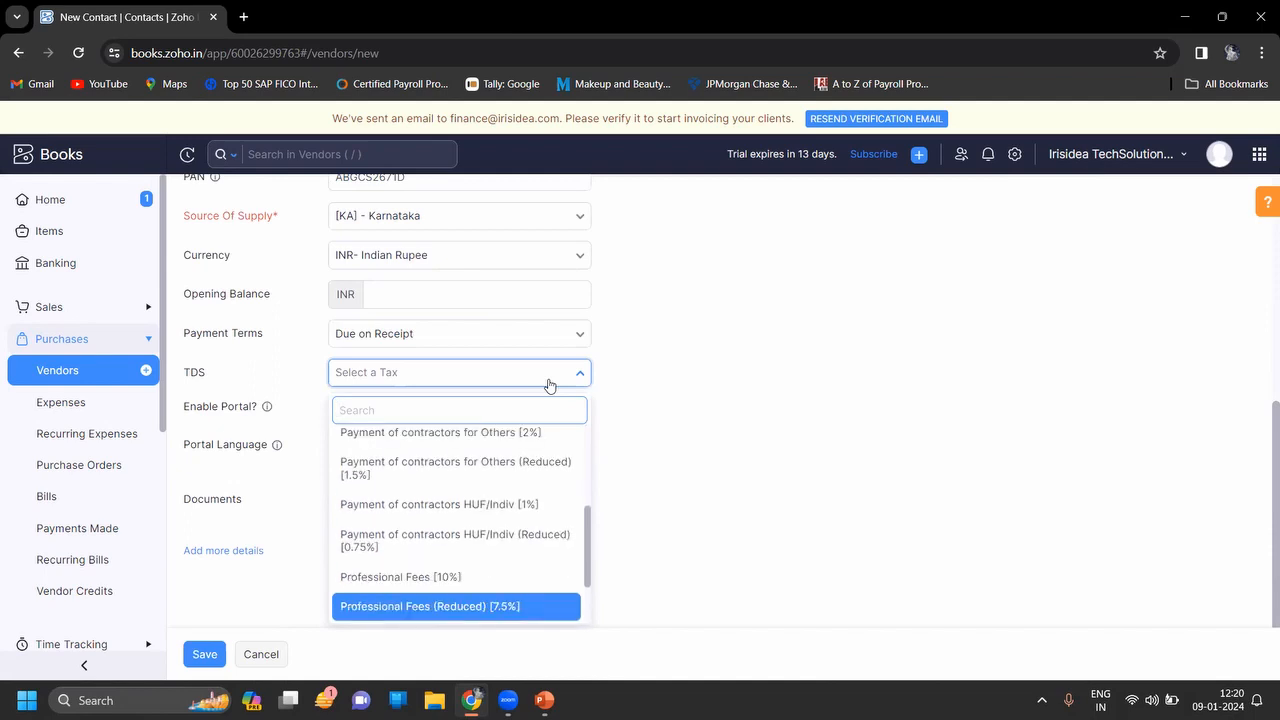
pyautogui.press('Up')
pyautogui.press('Down')
pyautogui.press('Down')
pyautogui.press('Up')
pyautogui.press('Up')
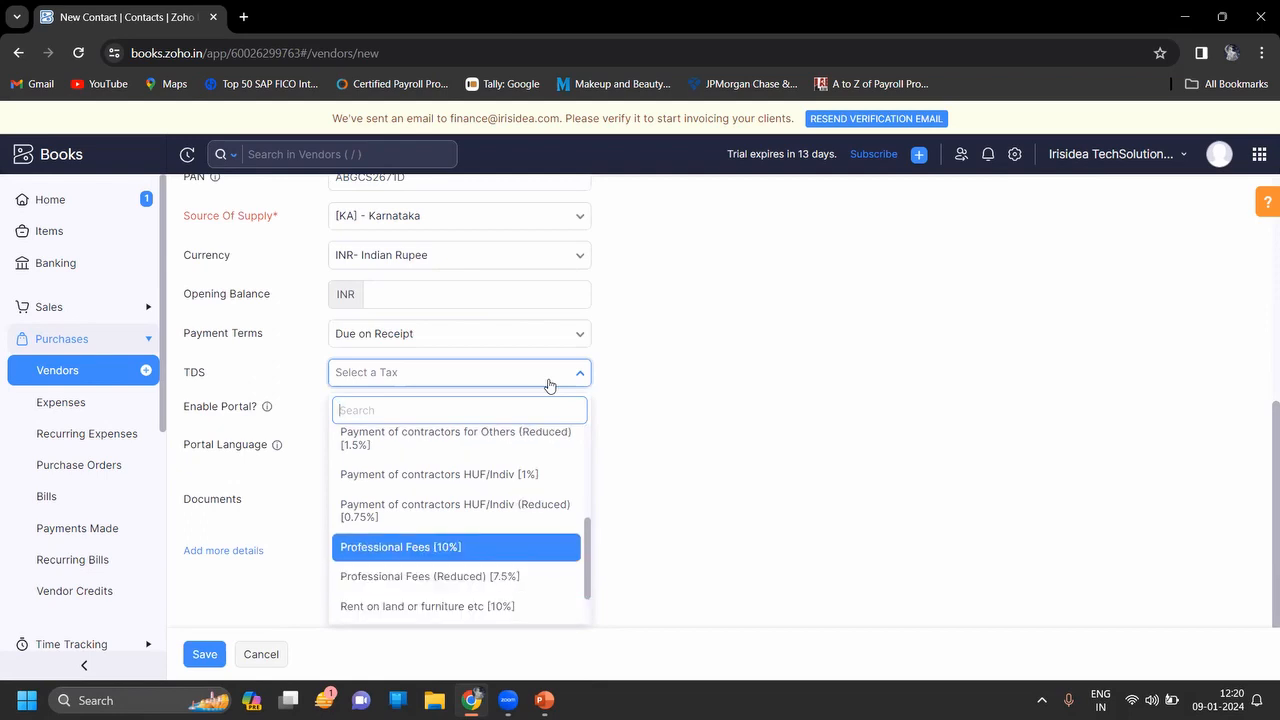
pyautogui.press('Return')
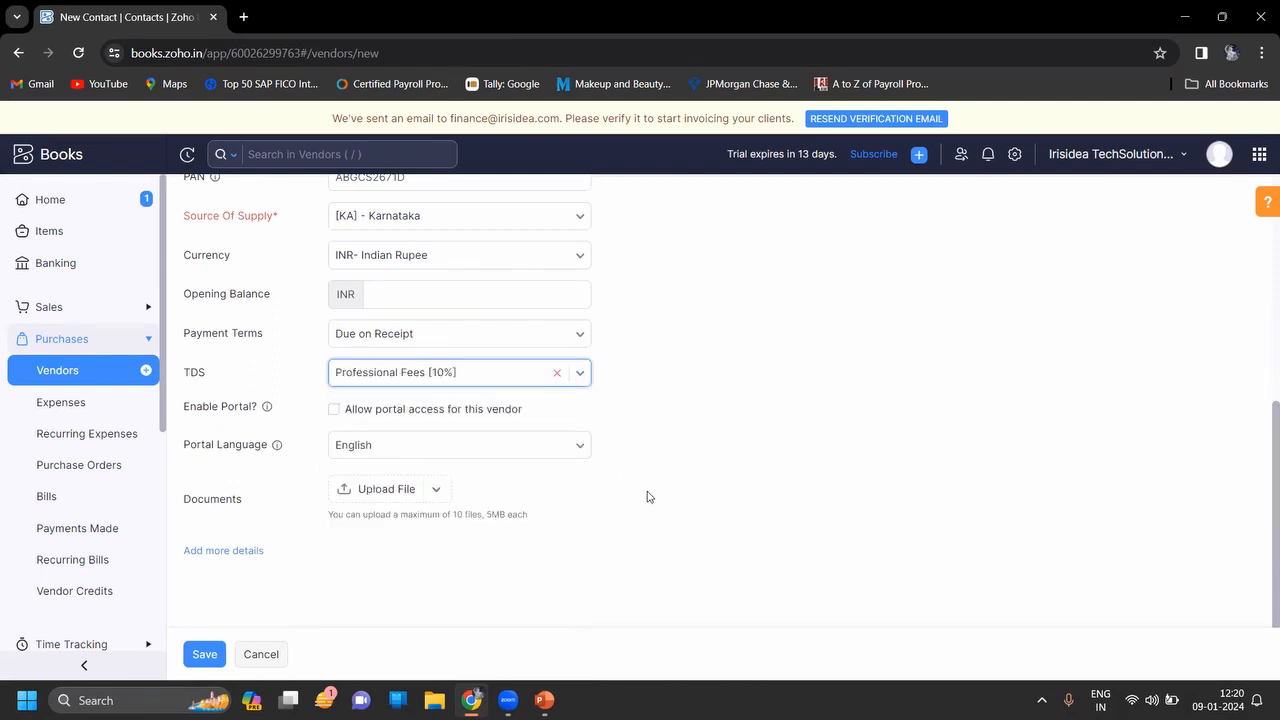
pyautogui.click(196, 660)
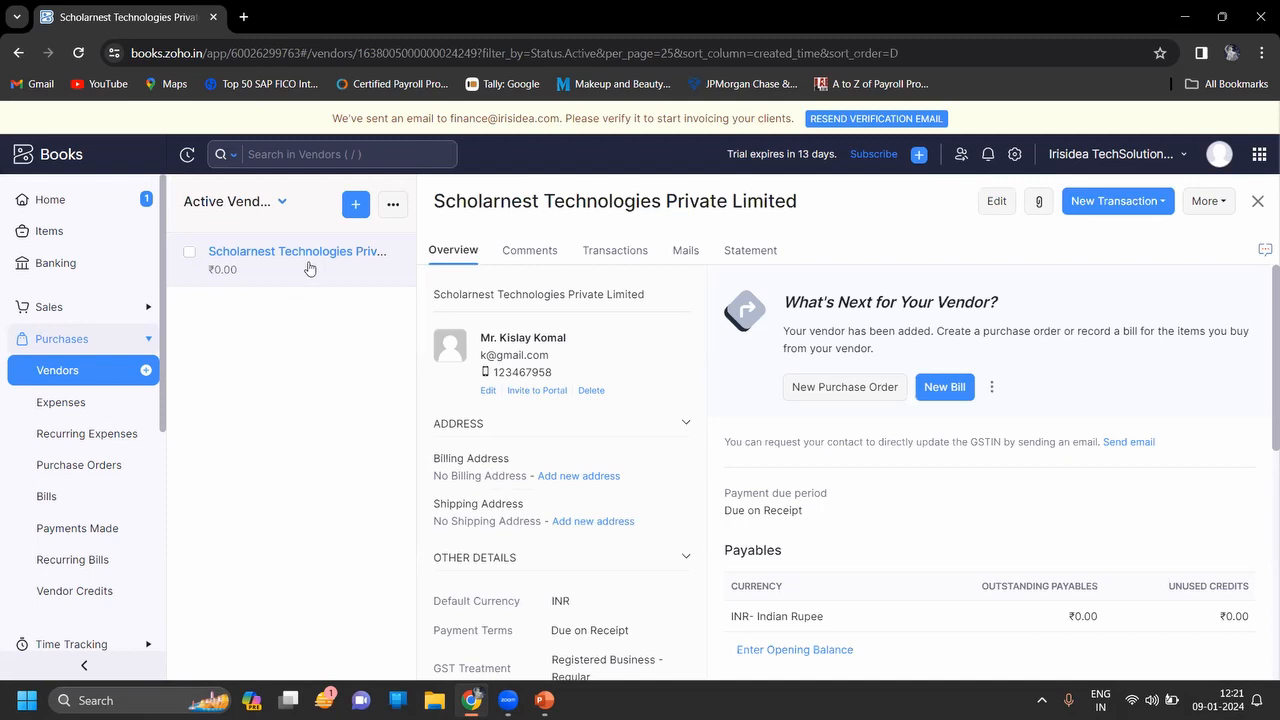
# Start a new vendor and set the primary contact's salutation to Miss
pyautogui.click(357, 207)
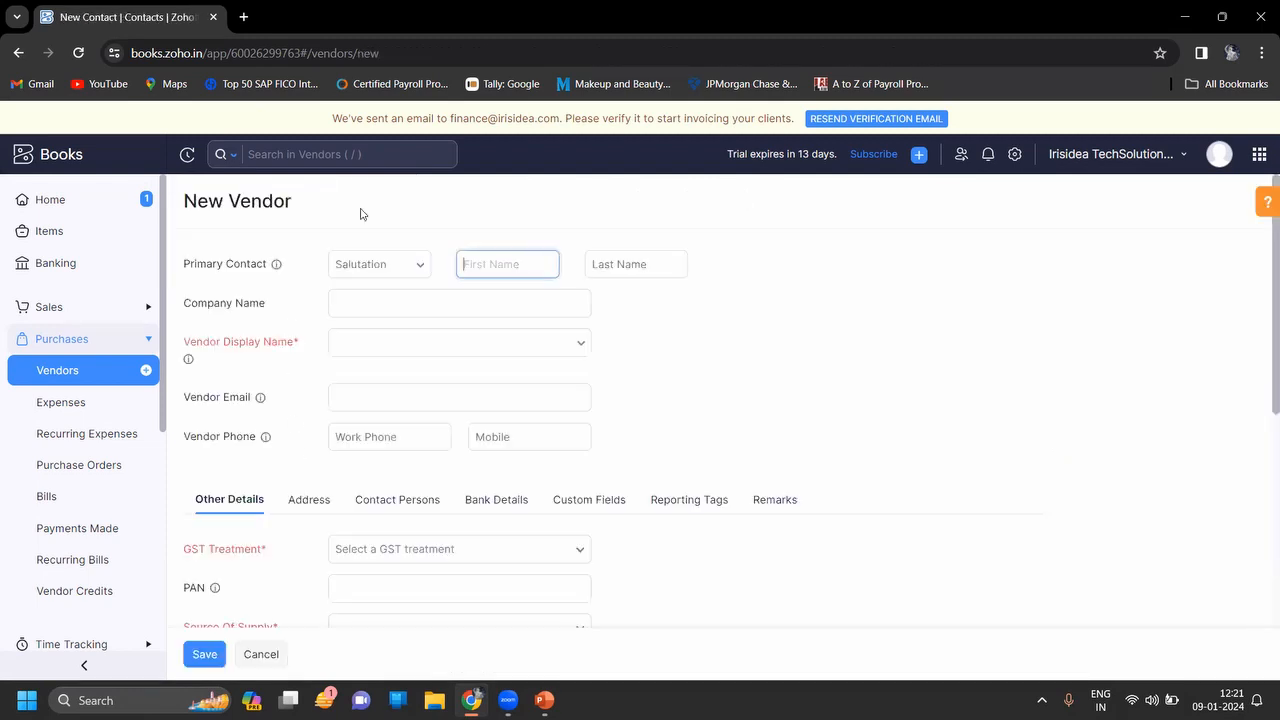
pyautogui.click(418, 266)
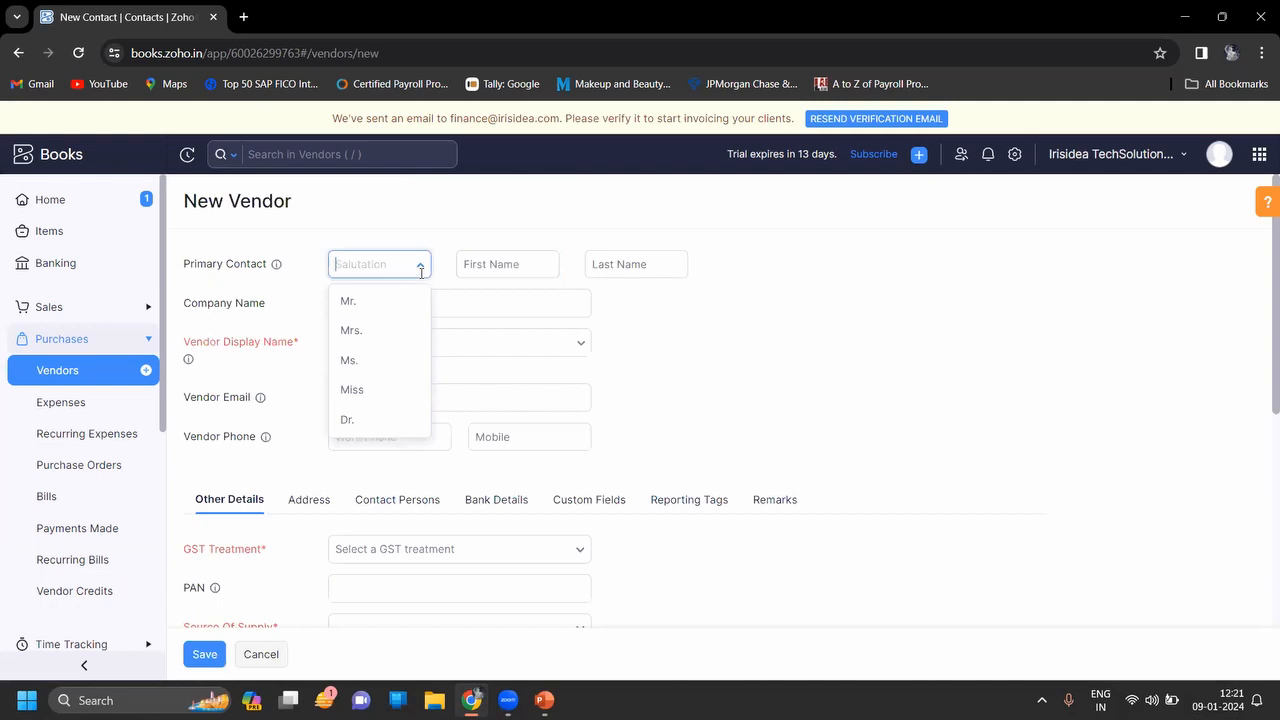
pyautogui.click(366, 316)
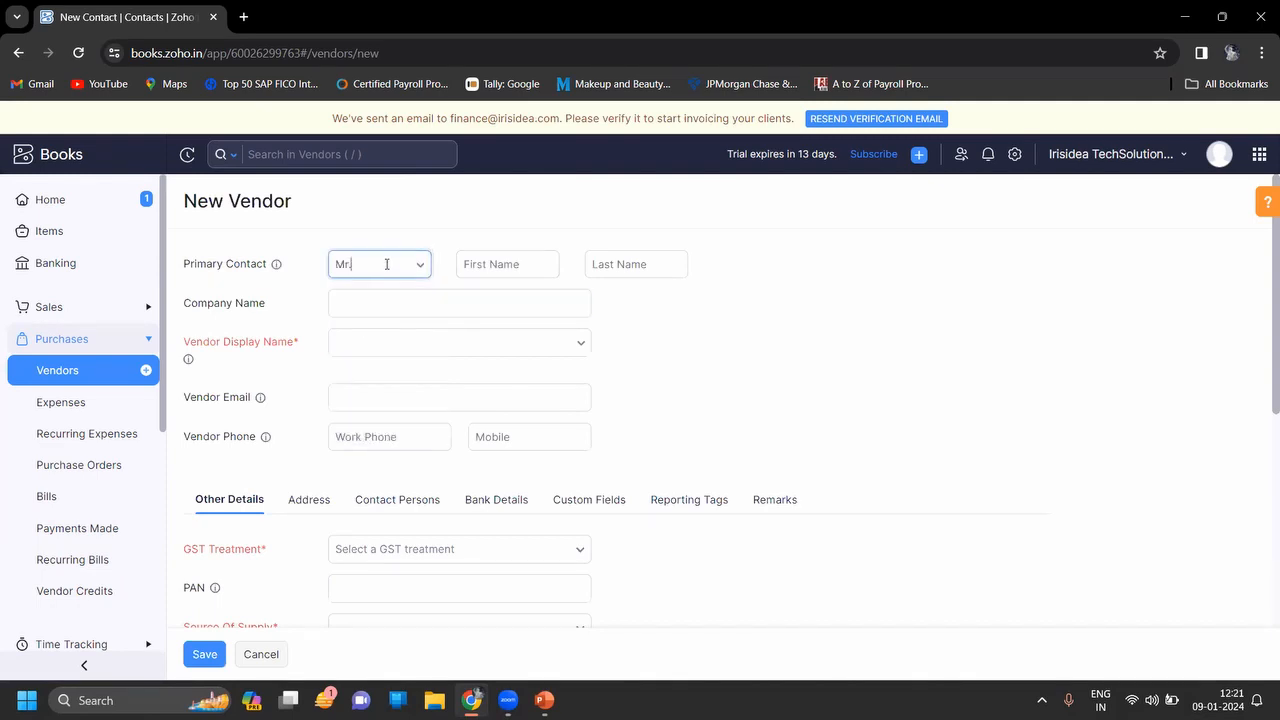
pyautogui.click(388, 264)
pyautogui.click(365, 378)
# Enter the contact's first and last name and keep the suggested full-name display name
pyautogui.click(471, 264)
pyautogui.write('mANISHA')
pyautogui.press('BackSpace')
pyautogui.press('BackSpace')
pyautogui.press('BackSpace')
pyautogui.press('BackSpace')
pyautogui.press('BackSpace')
pyautogui.press('BackSpace')
pyautogui.press('capslock')
pyautogui.press('Tab')
pyautogui.press('Tab')
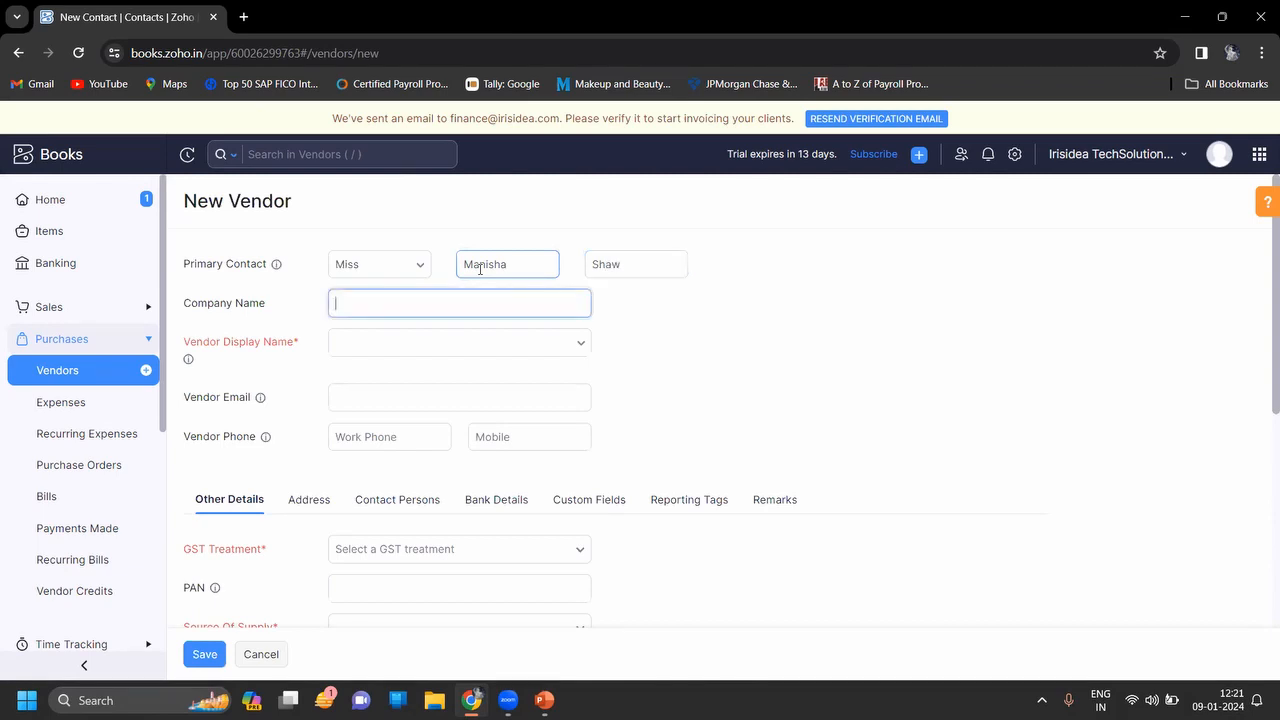
pyautogui.press('Tab')
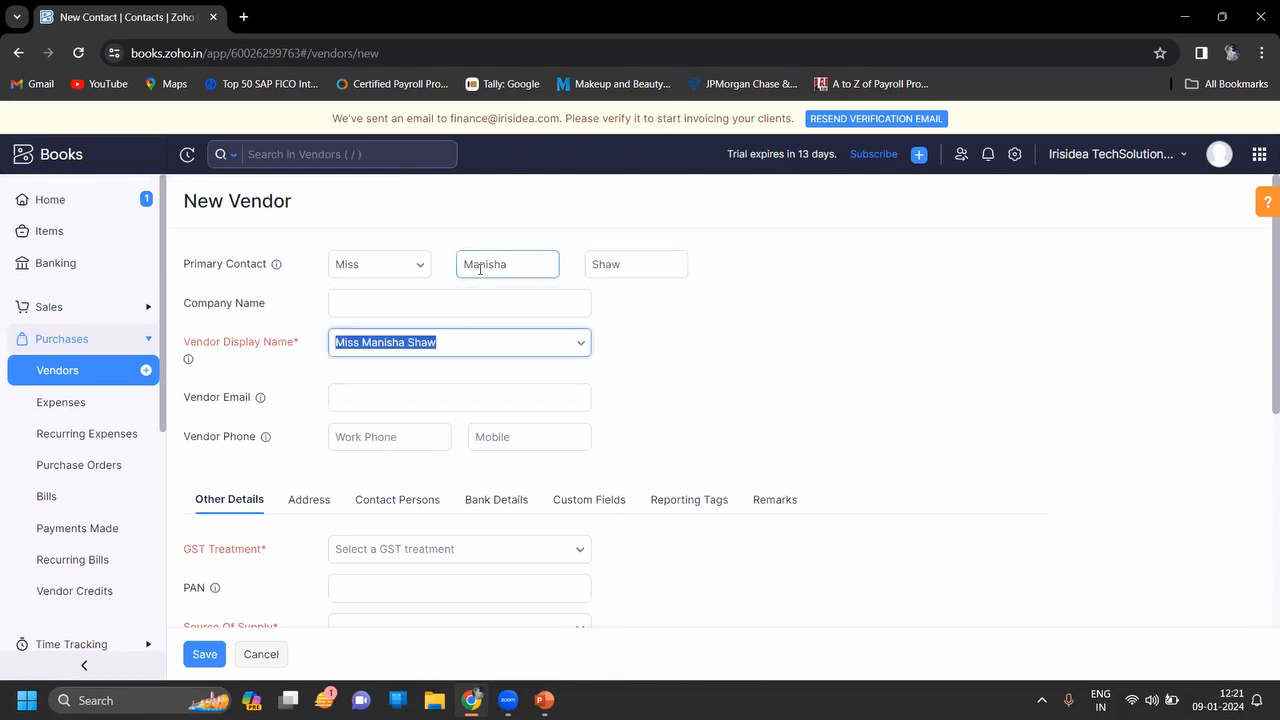
pyautogui.press('capslock')
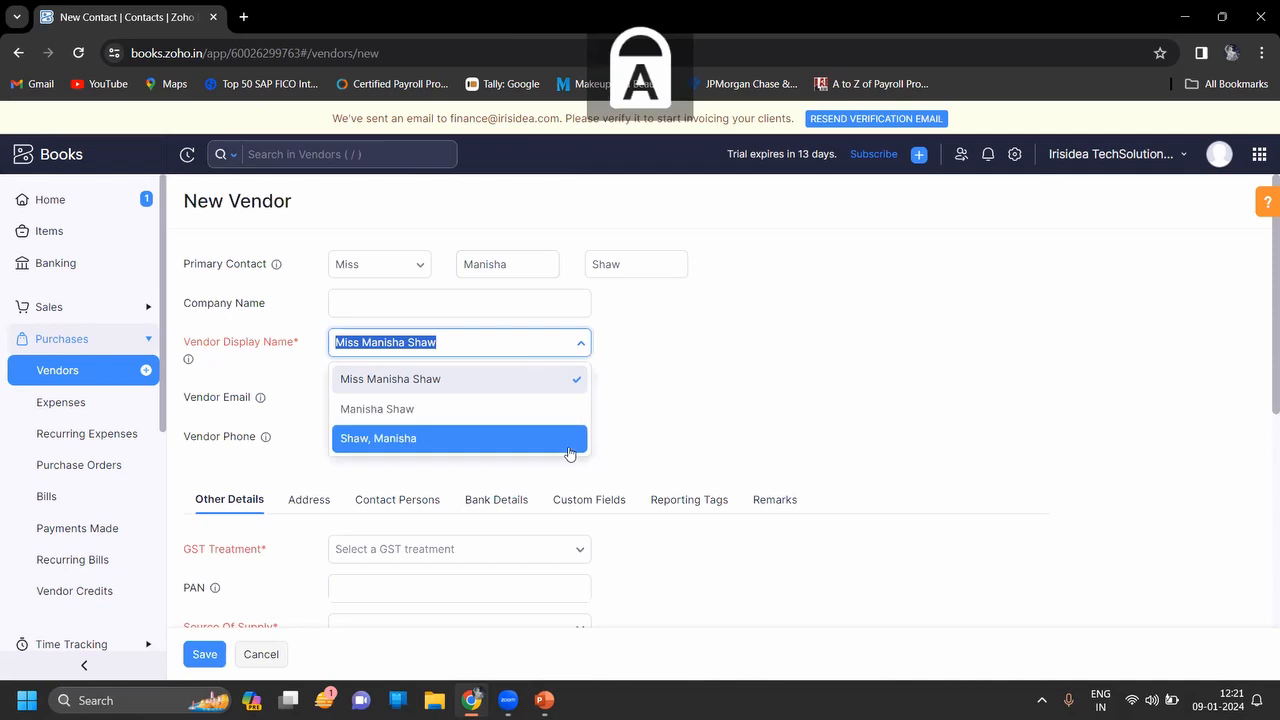
pyautogui.click(638, 461)
# Fill in the vendor's e-mail address and mobile number
pyautogui.click(486, 390)
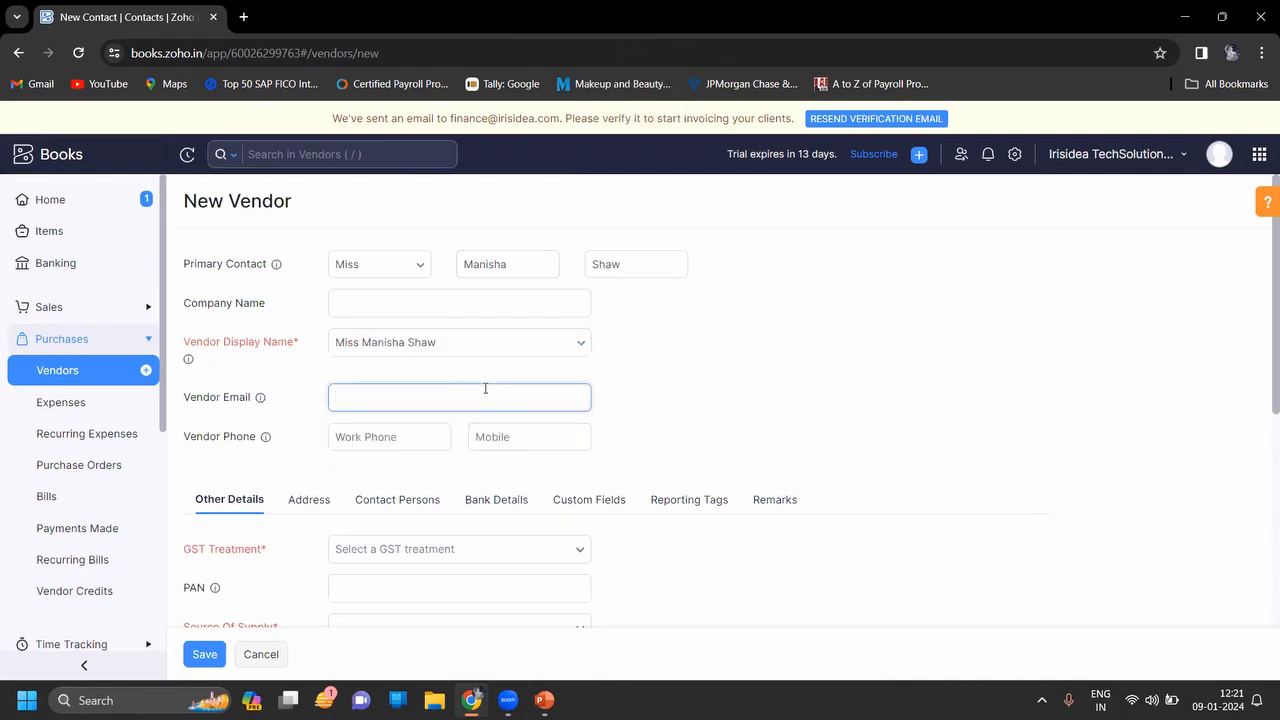
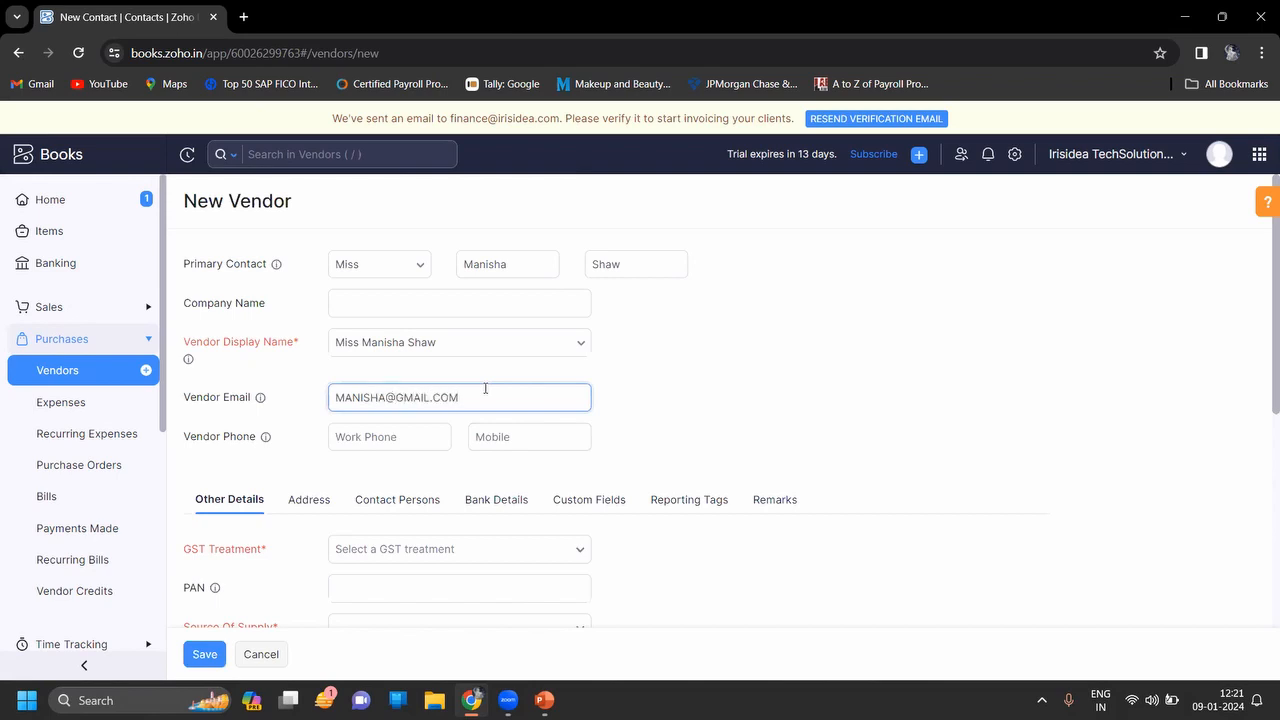
pyautogui.click(502, 436)
pyautogui.write('123456789')
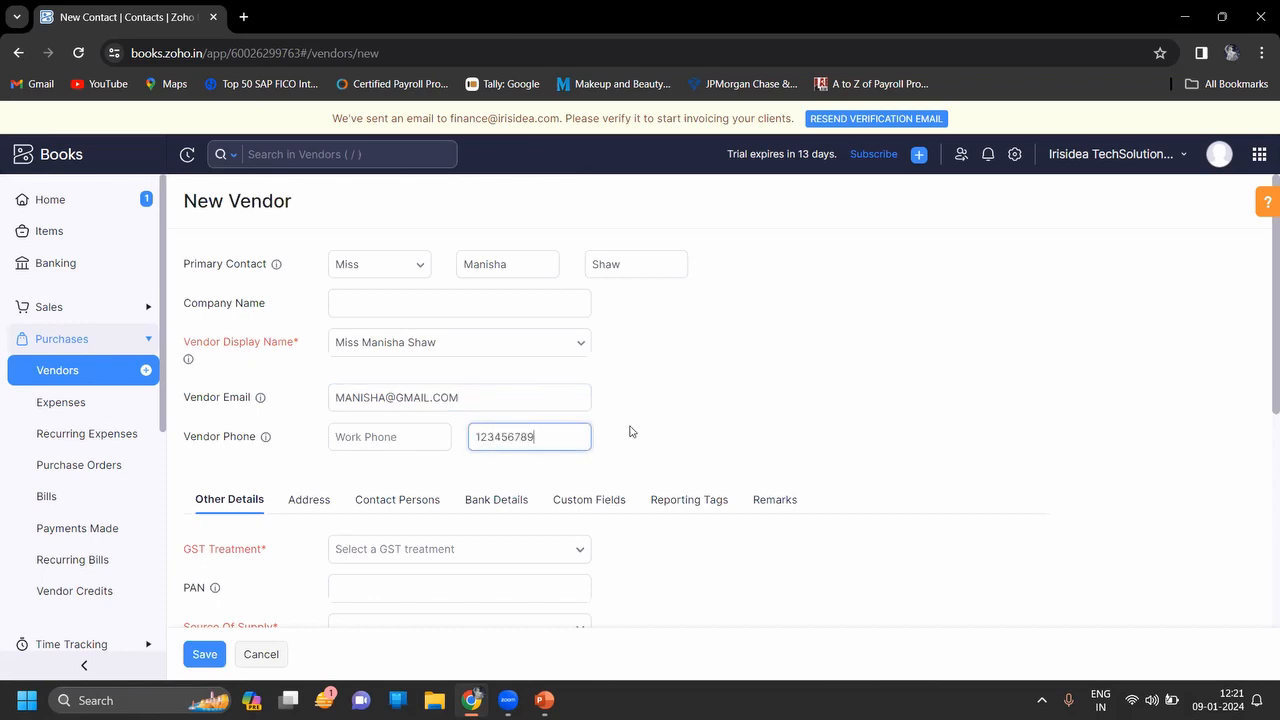
# Set GST treatment to Unregistered Business, leaving source of supply as [MH] - Maharashtra
pyautogui.click(630, 432)
pyautogui.scroll(-3, 630, 432)
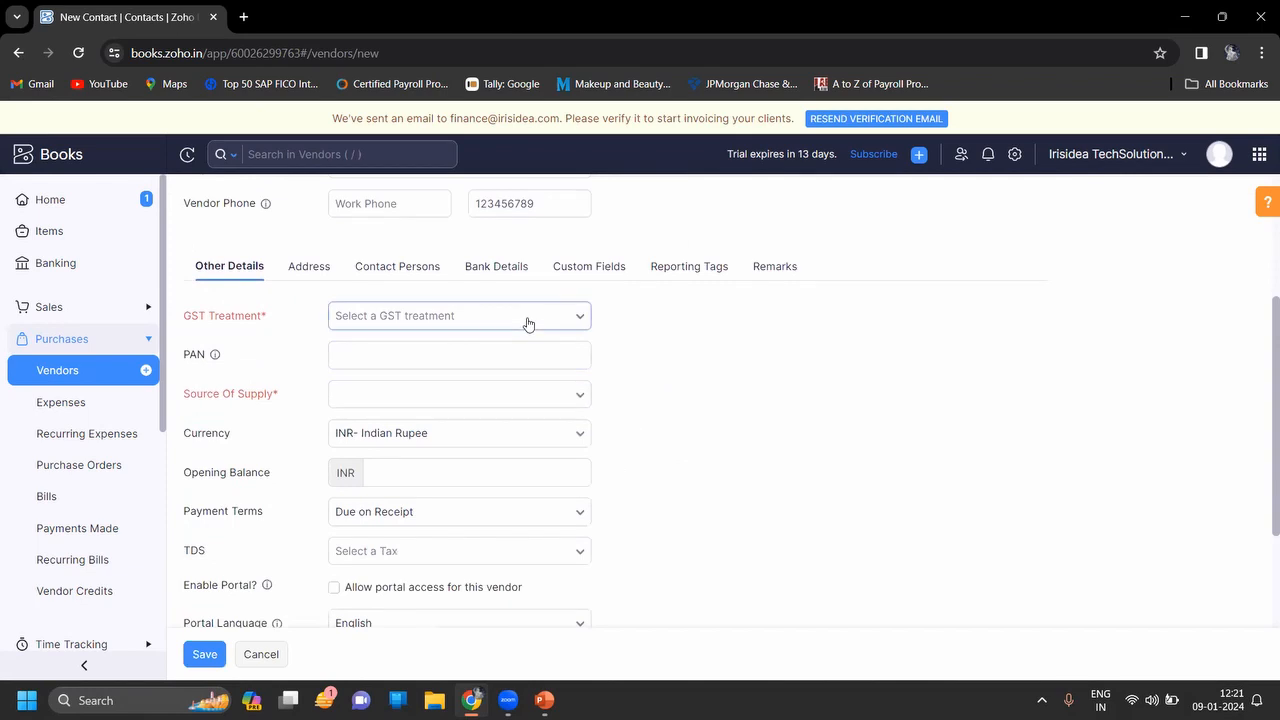
pyautogui.click(528, 323)
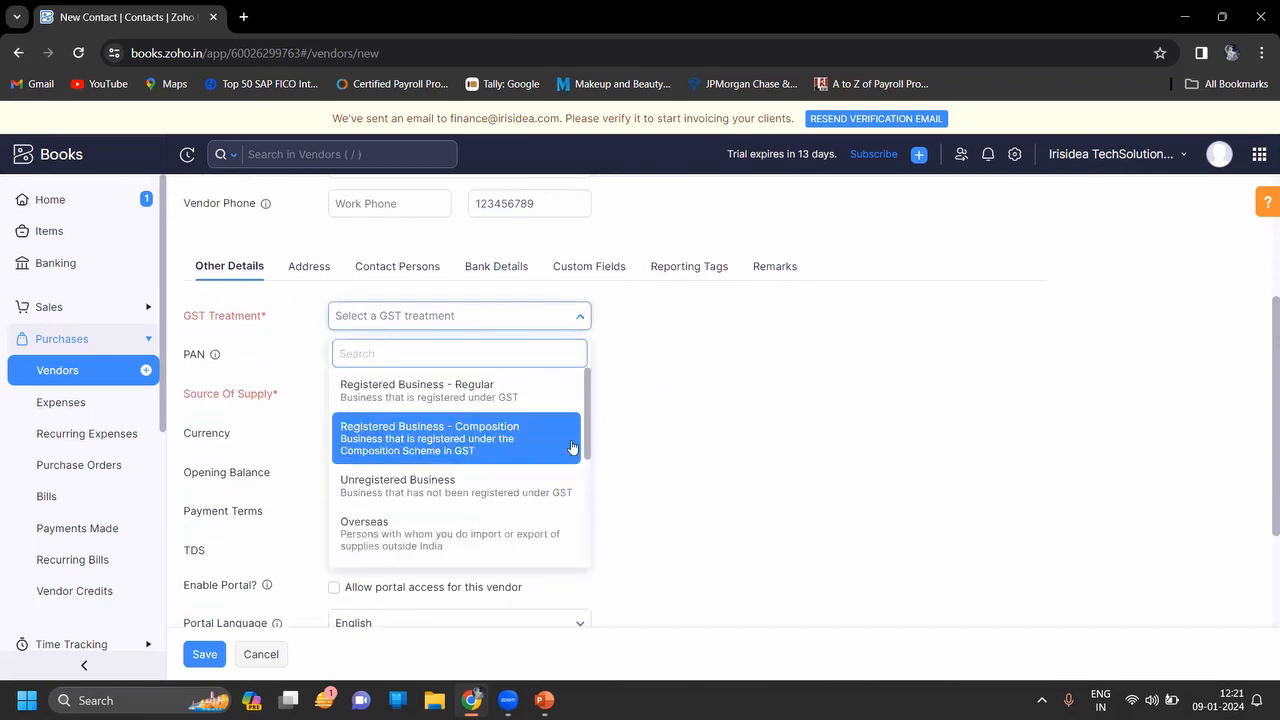
pyautogui.moveTo(589, 448)
pyautogui.mouseDown()
pyautogui.moveTo(587, 535)
pyautogui.moveTo(583, 445)
pyautogui.mouseUp()
pyautogui.click(491, 488)
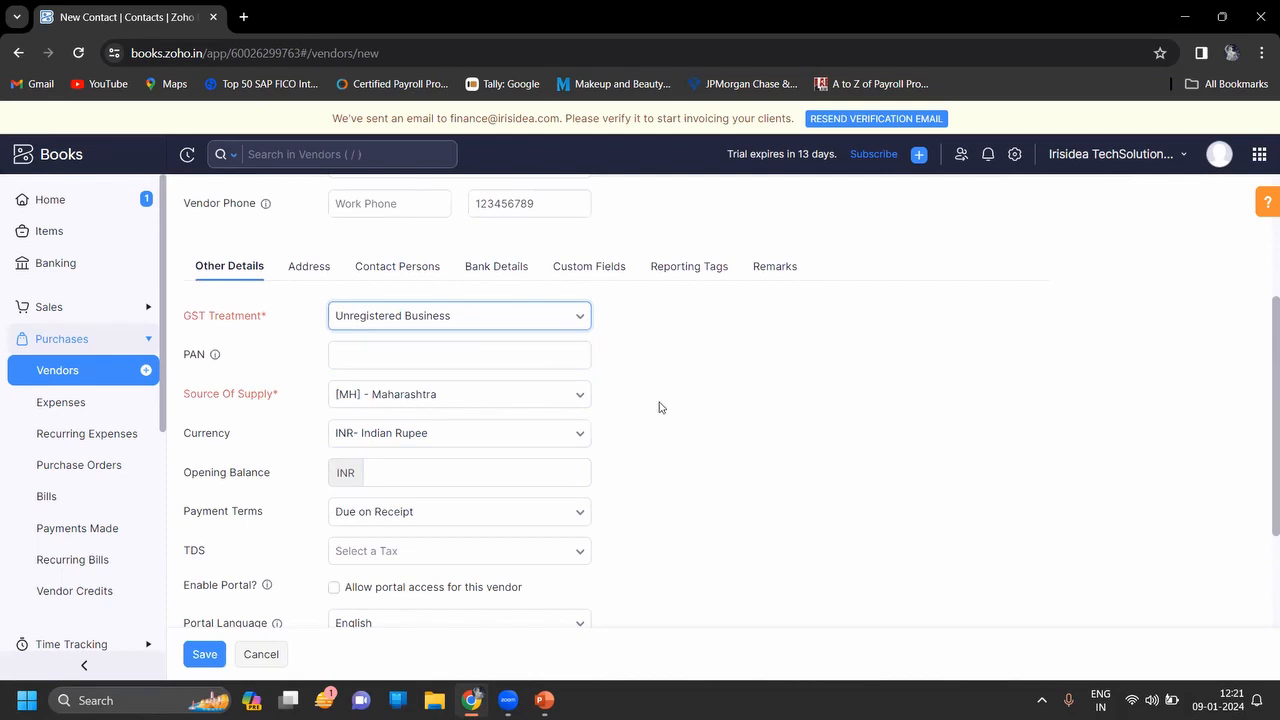
pyautogui.press('Down')
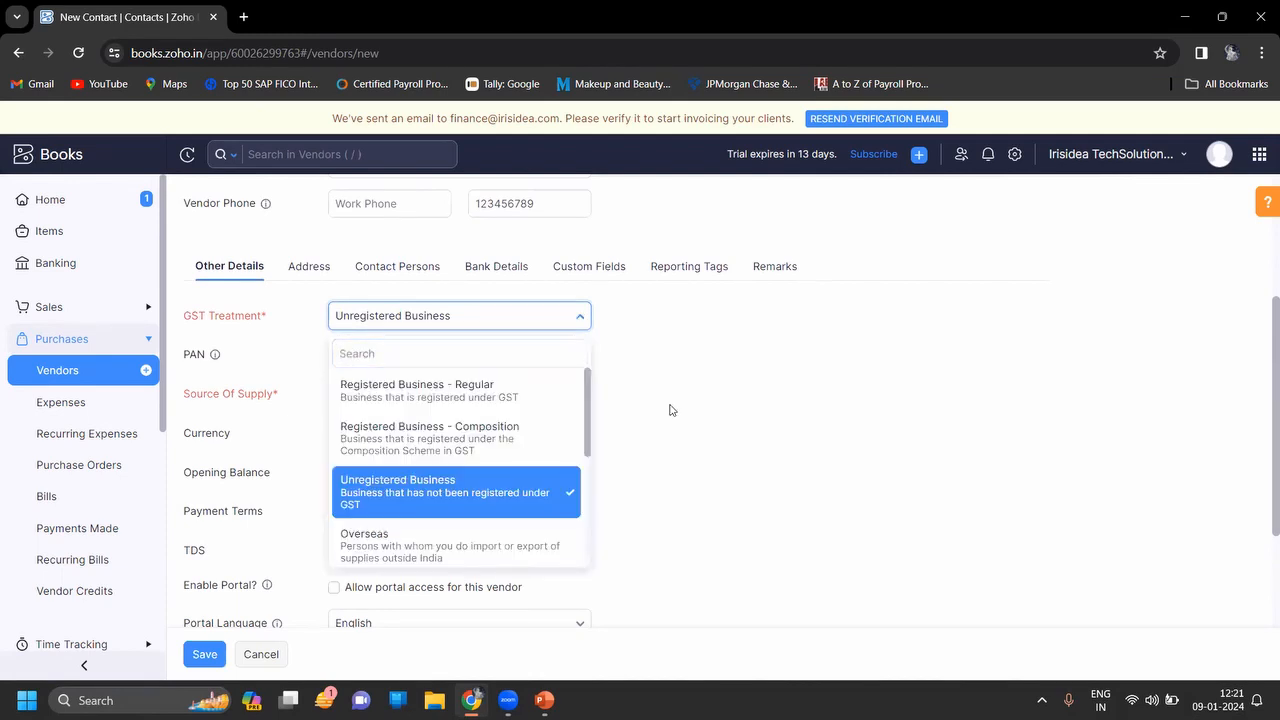
pyautogui.click(672, 410)
pyautogui.scroll(-1, 672, 410)
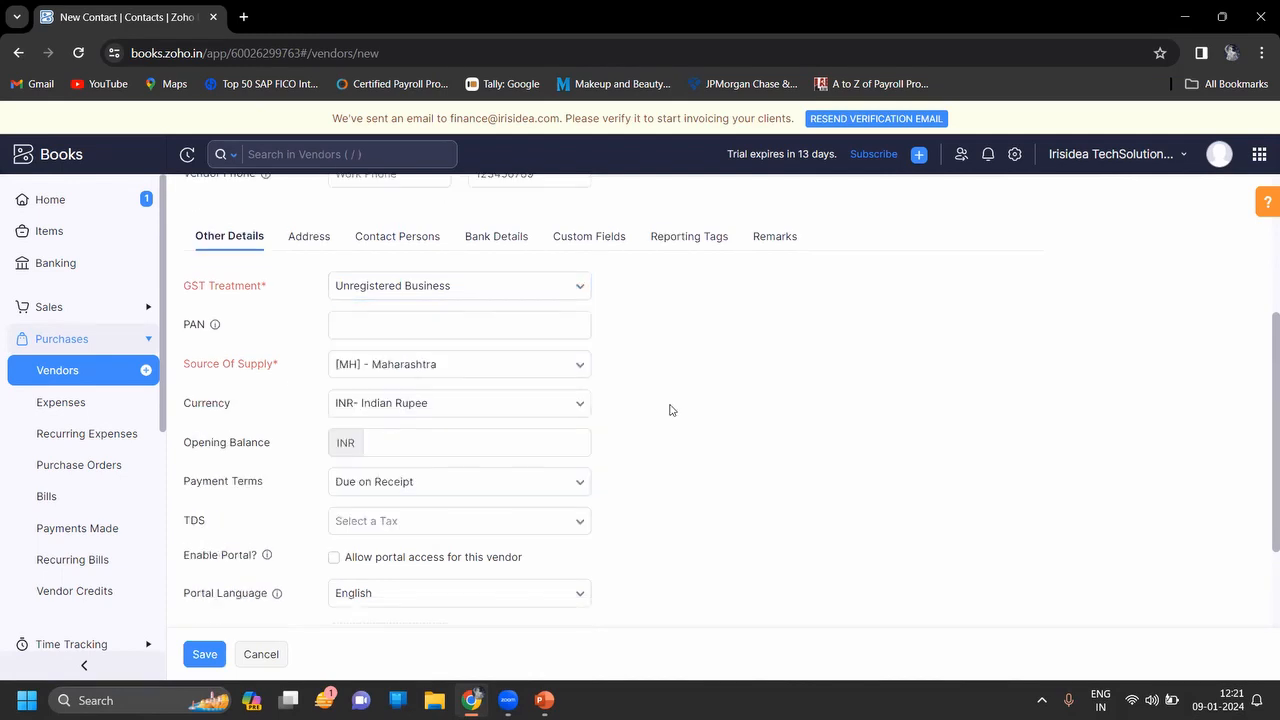
pyautogui.scroll(-2, 672, 410)
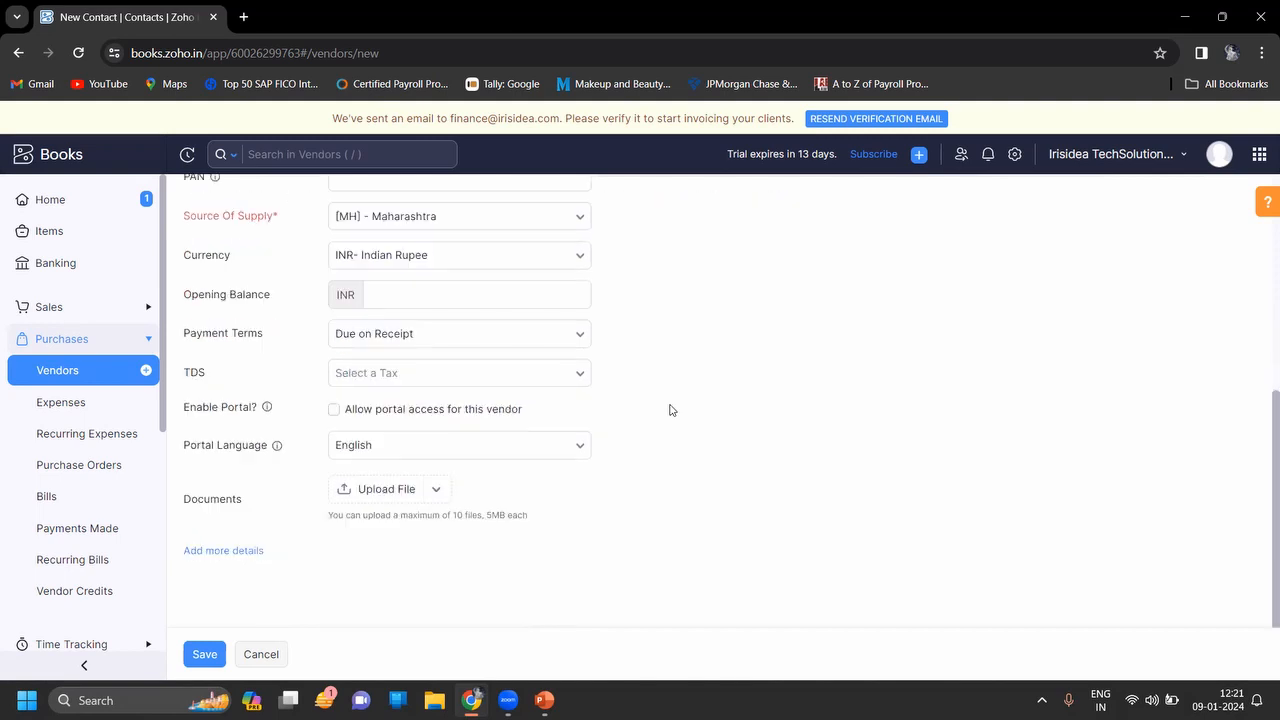
pyautogui.click(578, 382)
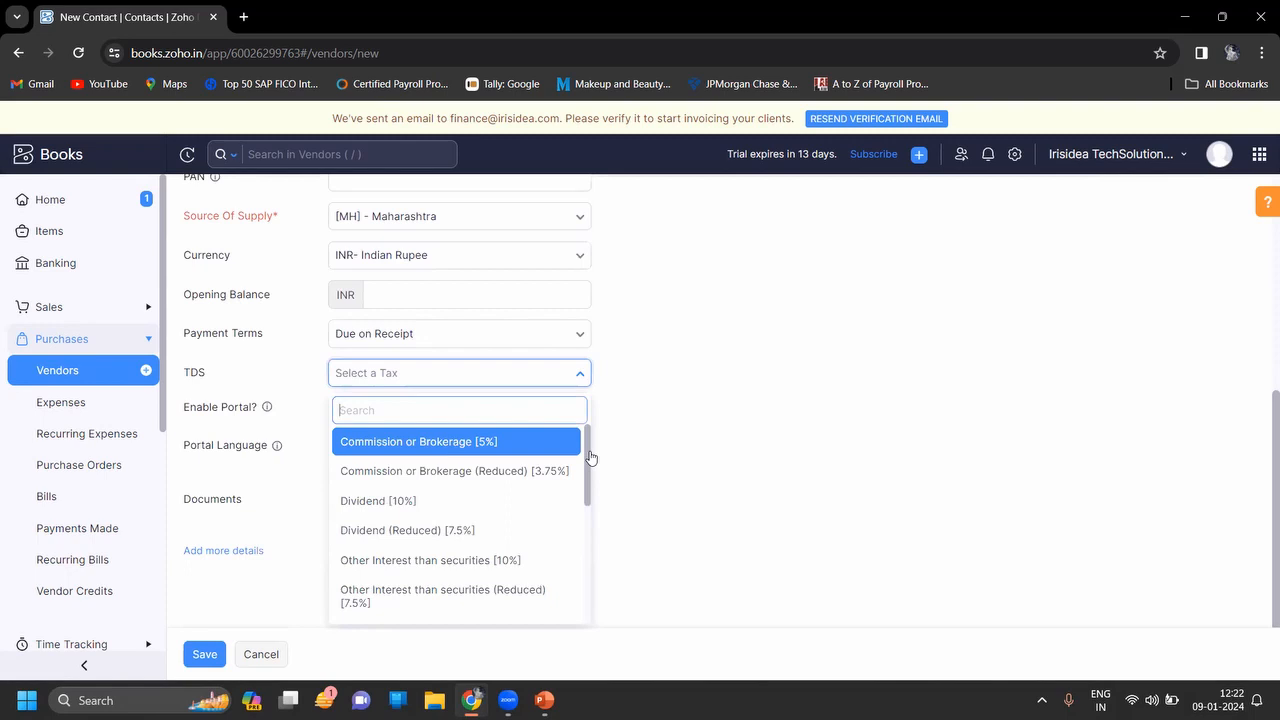
# Pick Professional Fees [10%] from the TDS rate list for the second vendor
pyautogui.moveTo(586, 456); pyautogui.dragTo(591, 515)
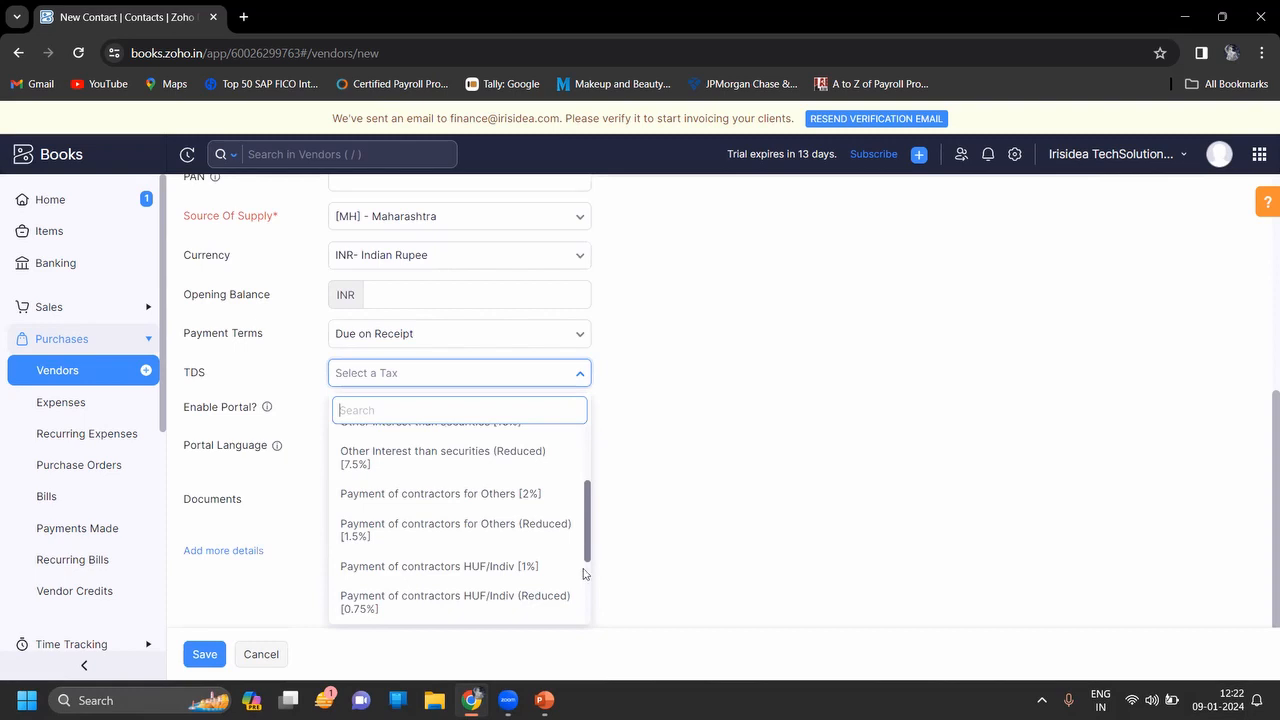
pyautogui.scroll(-2, 585, 571)
pyautogui.scroll(2, 585, 572)
pyautogui.press('Down')
pyautogui.press('Down')
pyautogui.press('Down')
pyautogui.press('Down')
pyautogui.press('Down')
pyautogui.press('Down')
pyautogui.press('Down')
pyautogui.press('Down')
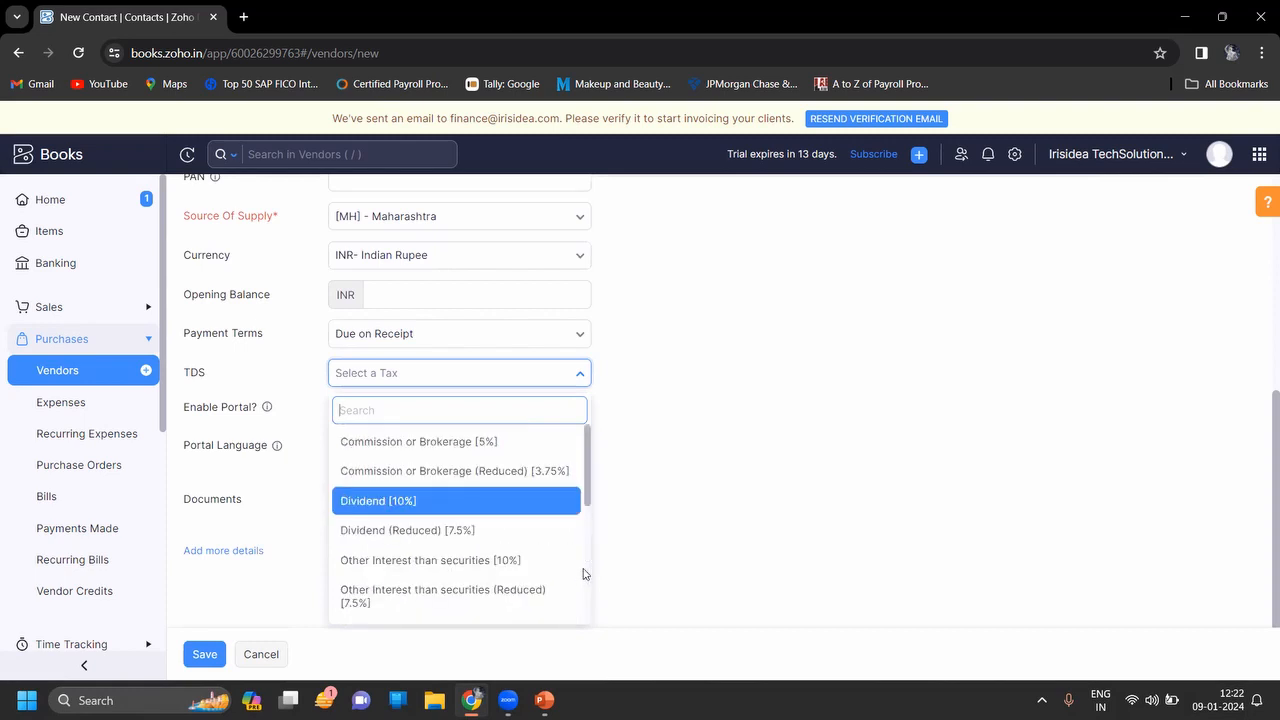
pyautogui.press('Down')
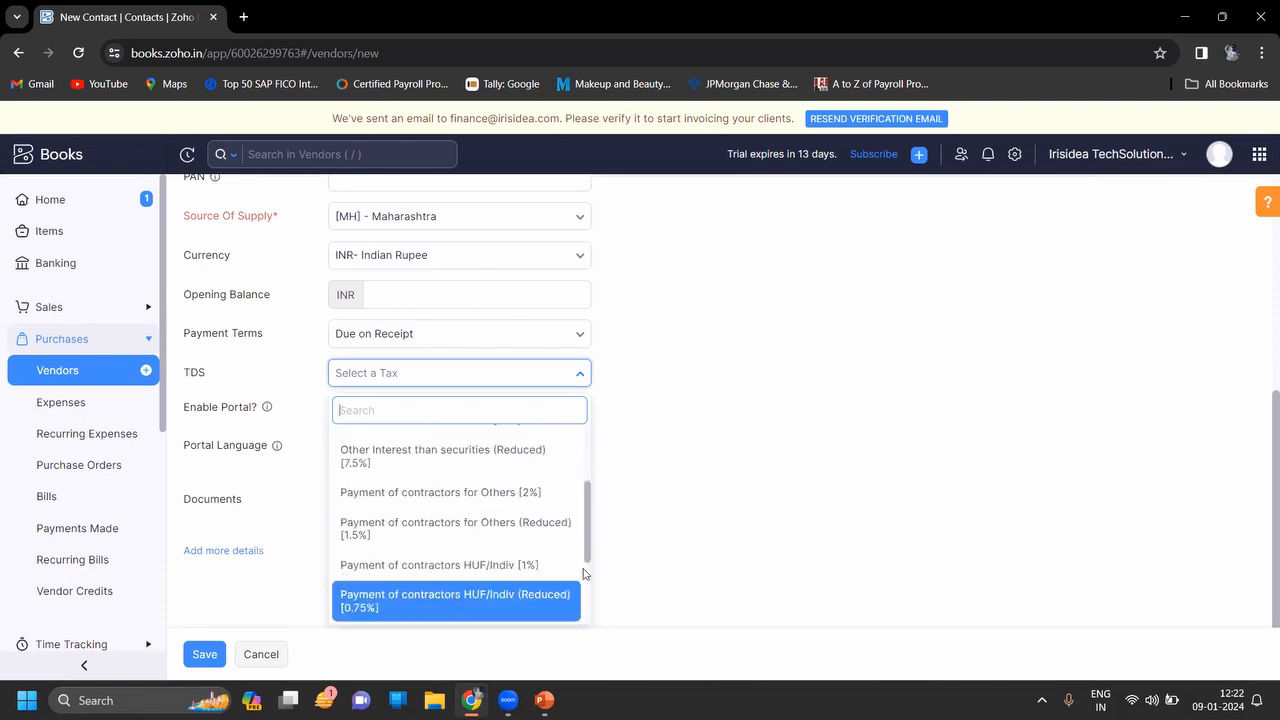
pyautogui.press('Down')
pyautogui.press('Down')
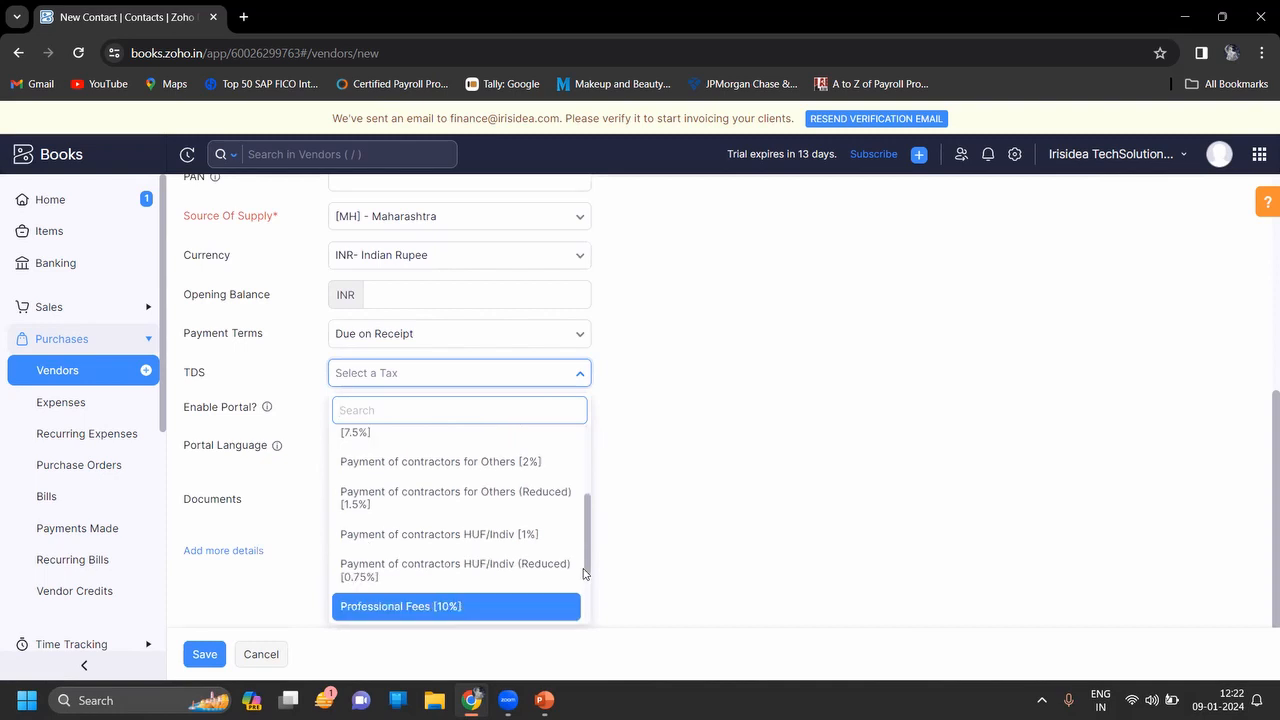
pyautogui.press('Down')
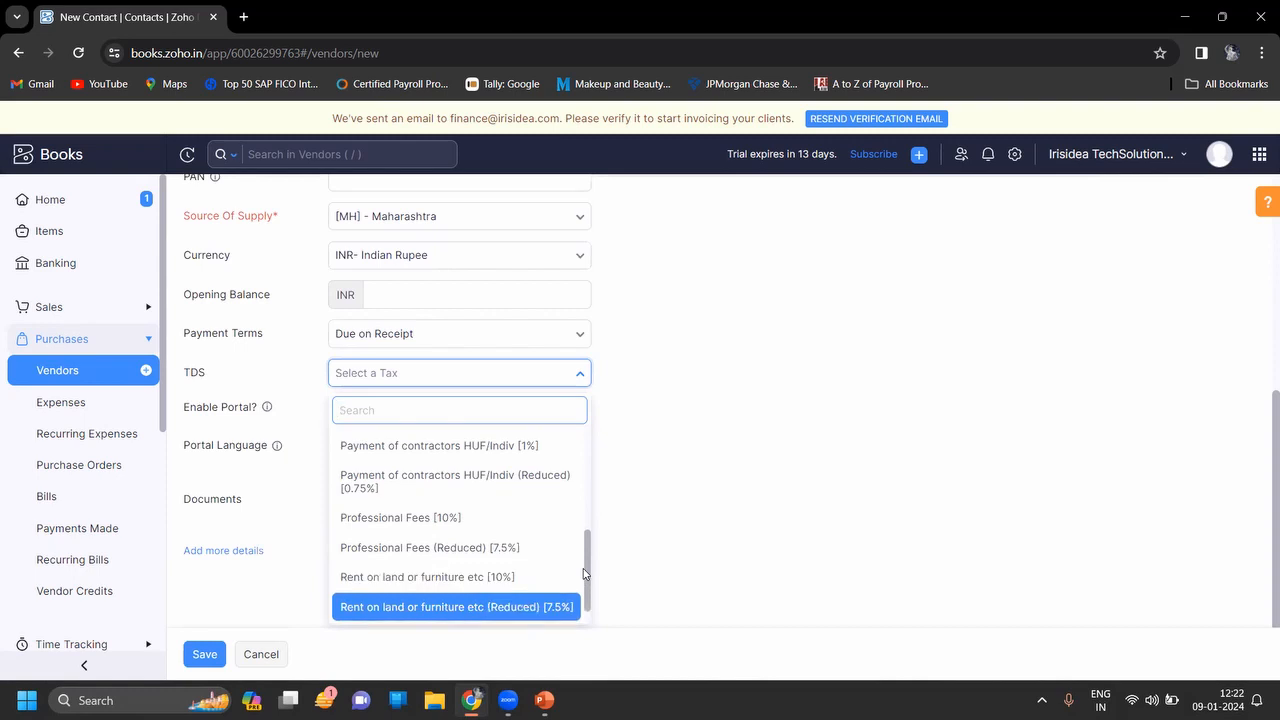
pyautogui.press('Down')
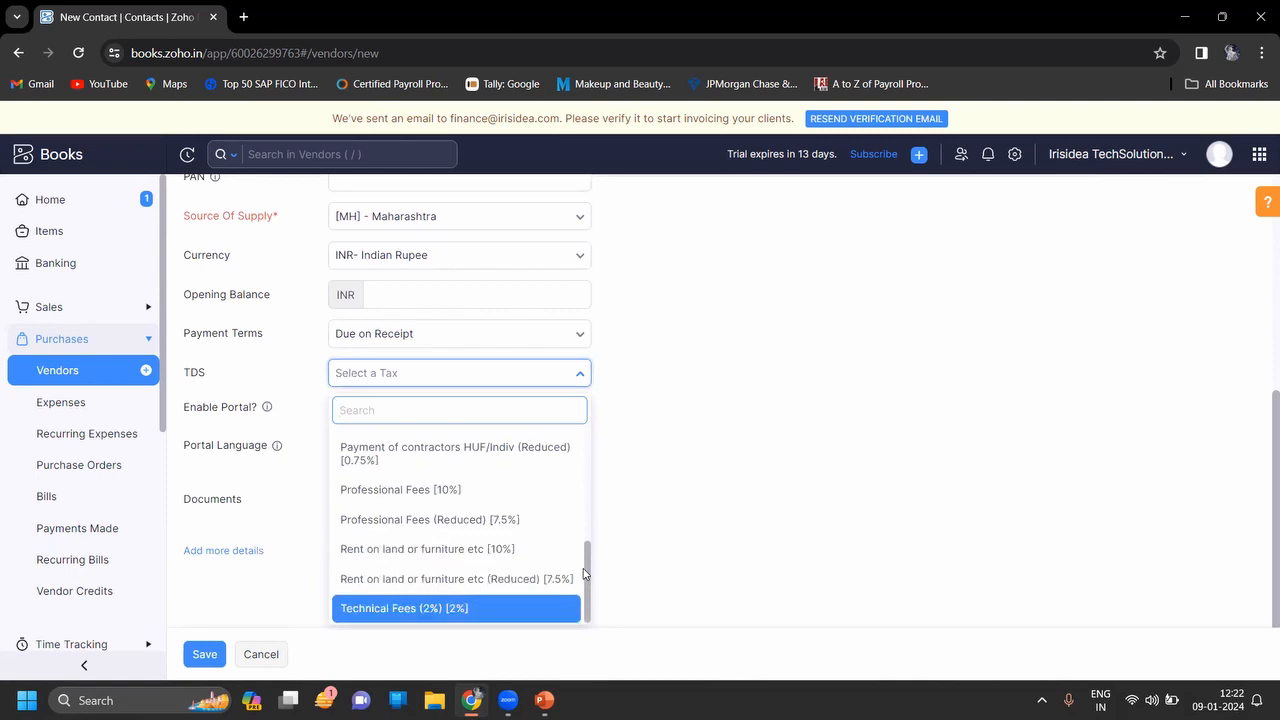
pyautogui.press('Up')
pyautogui.press('Up')
pyautogui.press('Up')
pyautogui.press('Up')
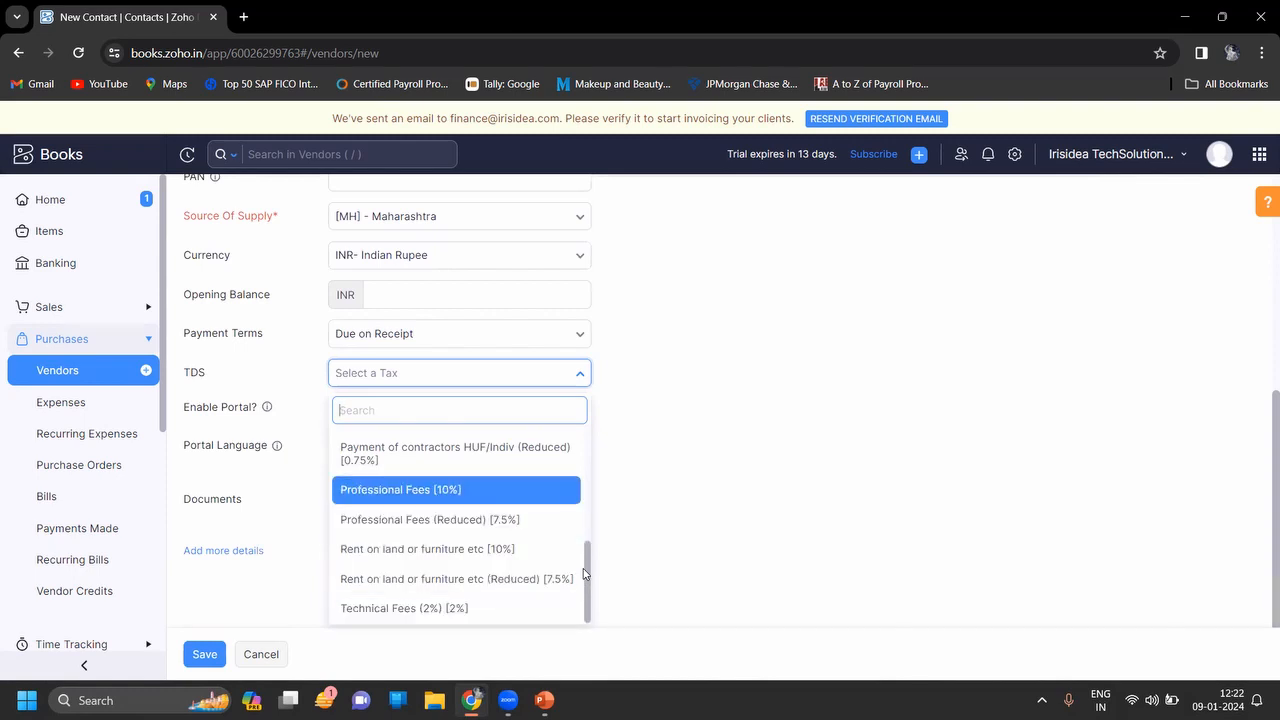
pyautogui.press('Return')
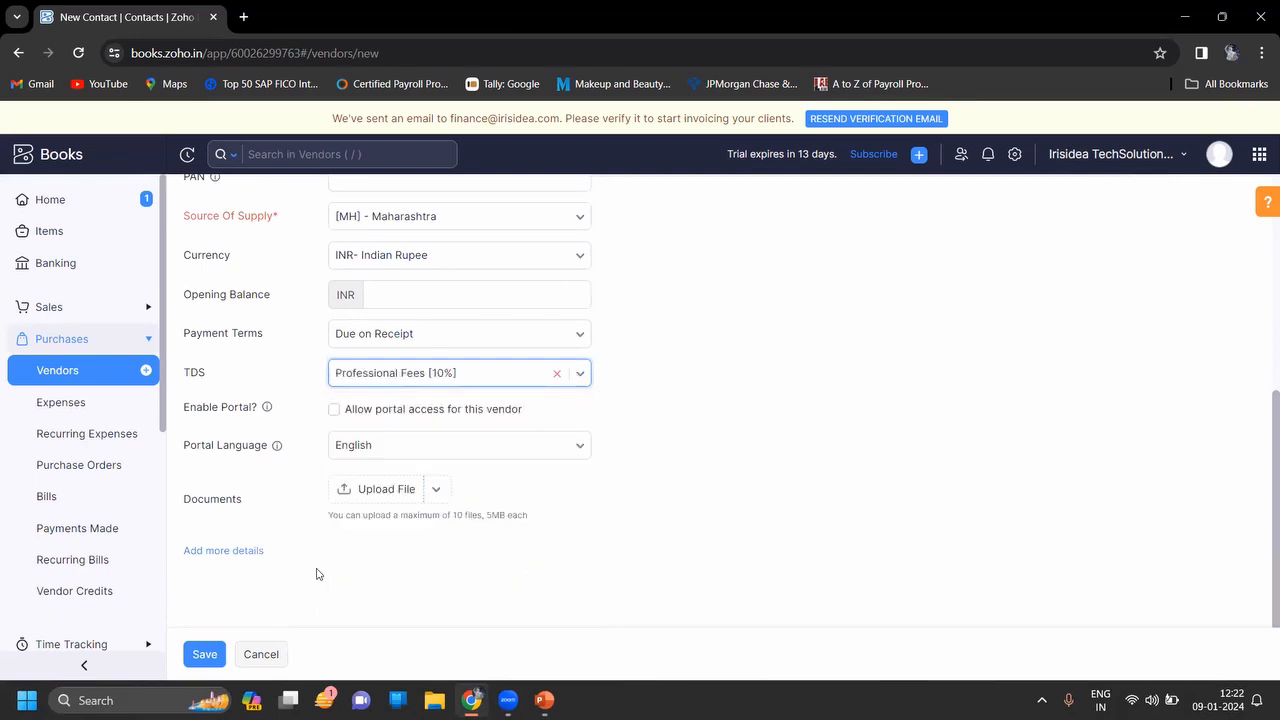
# Save the individual vendor, check it in the vendor list, then switch to the Reach Out slide
pyautogui.click(204, 654)
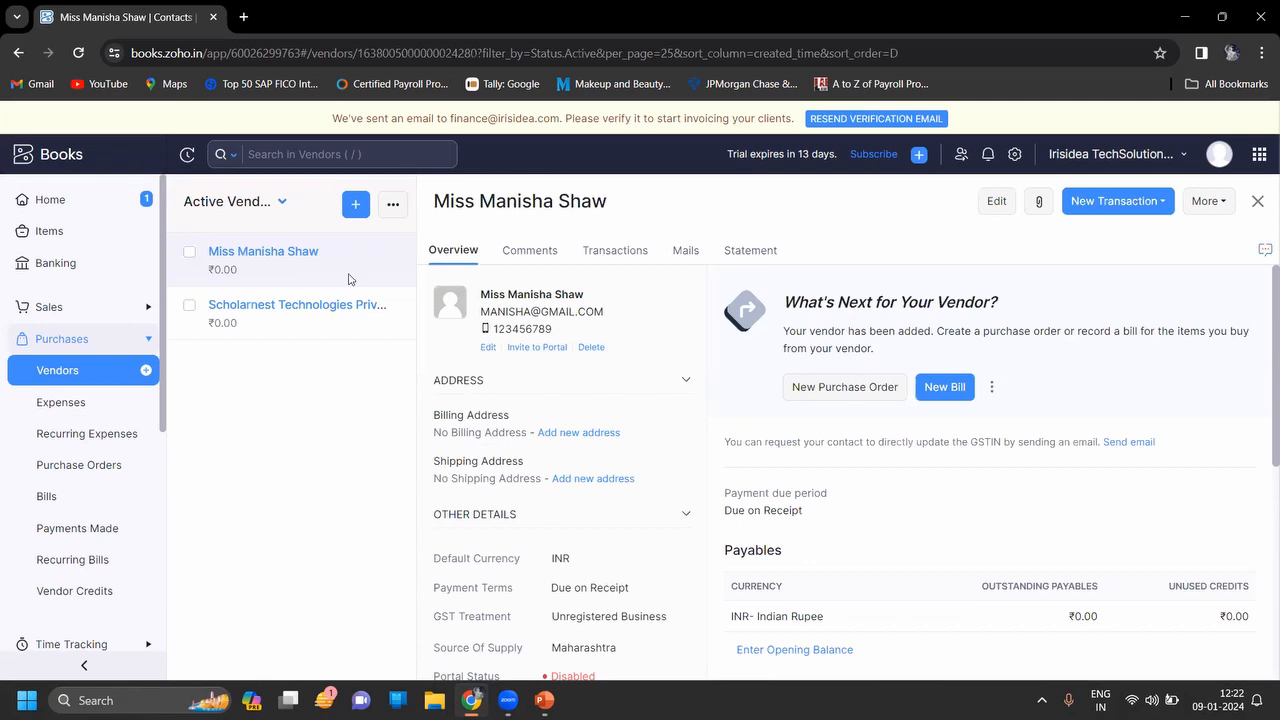
pyautogui.click(392, 207)
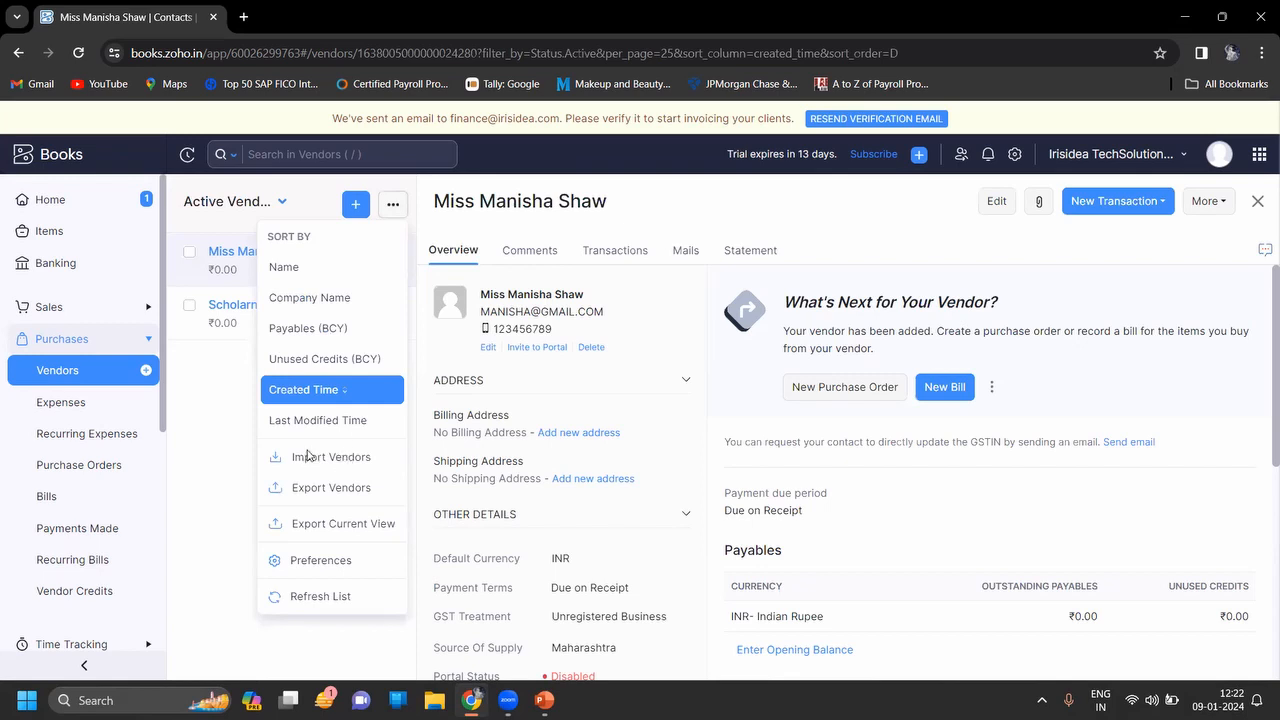
pyautogui.click(224, 445)
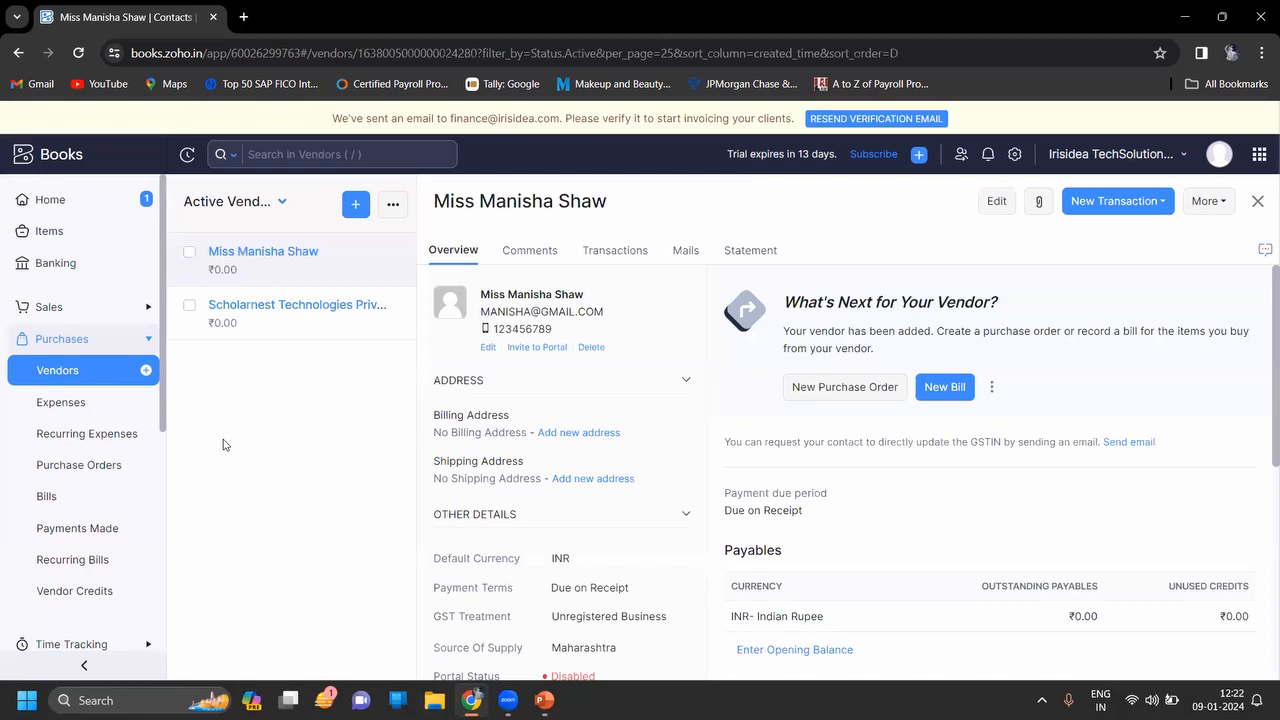
pyautogui.hotkey('alt', 'Tab')
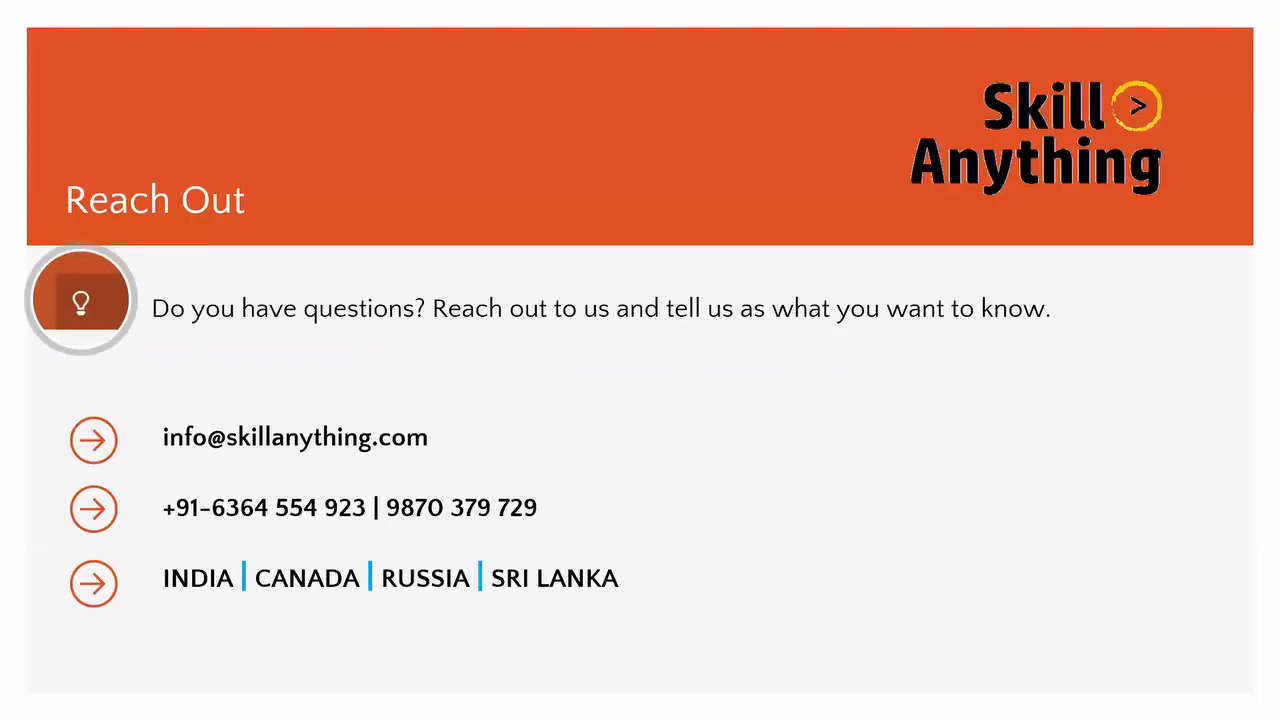